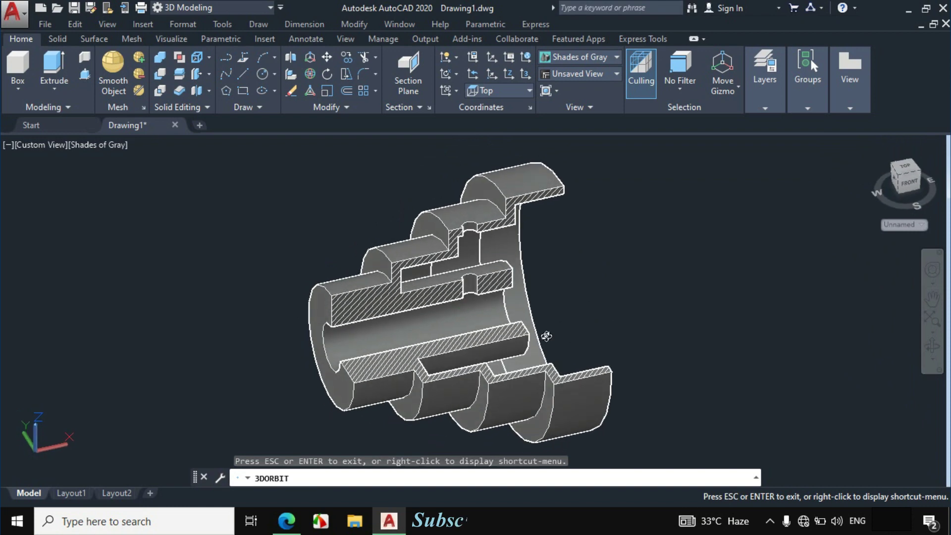
Step: Switch to the Figure 28 reference PDF in Edge
click(287, 520)
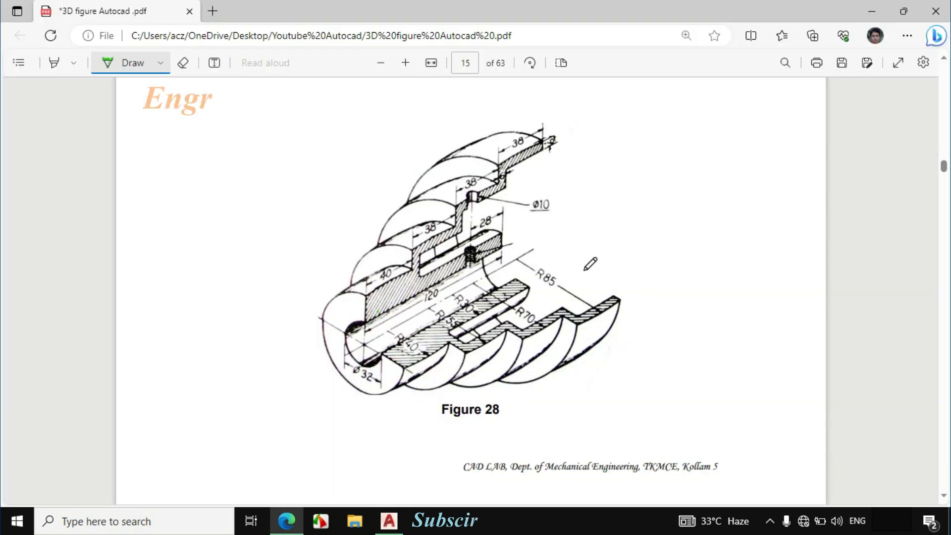
Step: Trace the bore edge and the 120 dimension of Figure 28 in green ink
drag(366, 320, 500, 251)
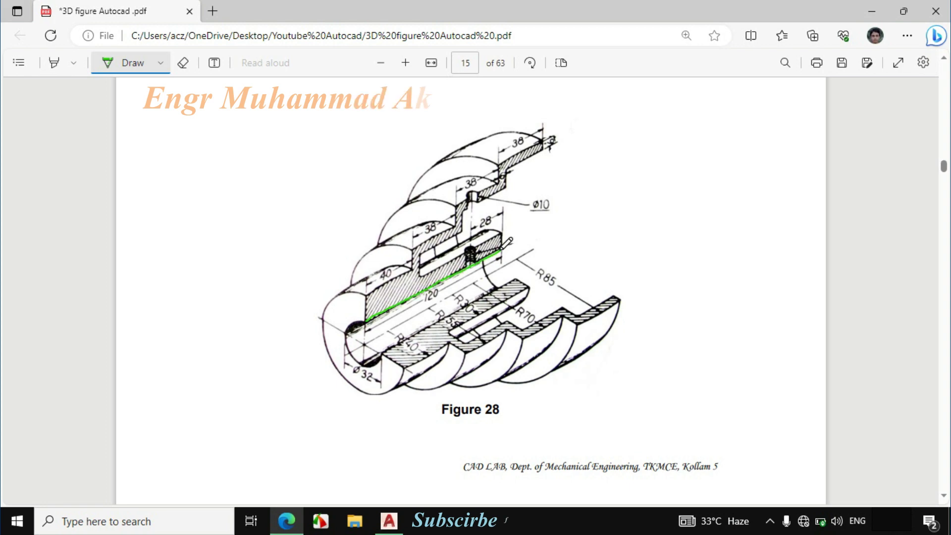
drag(422, 306, 446, 296)
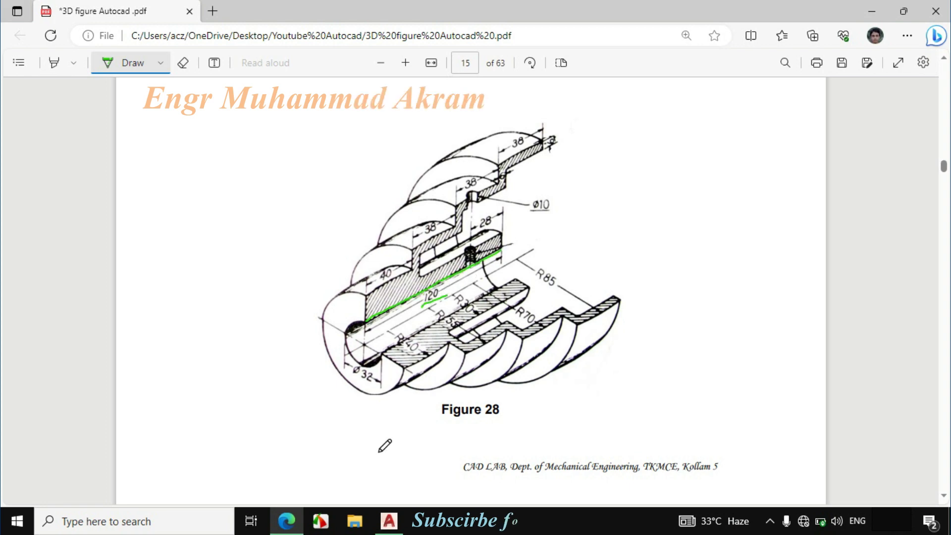
click(389, 520)
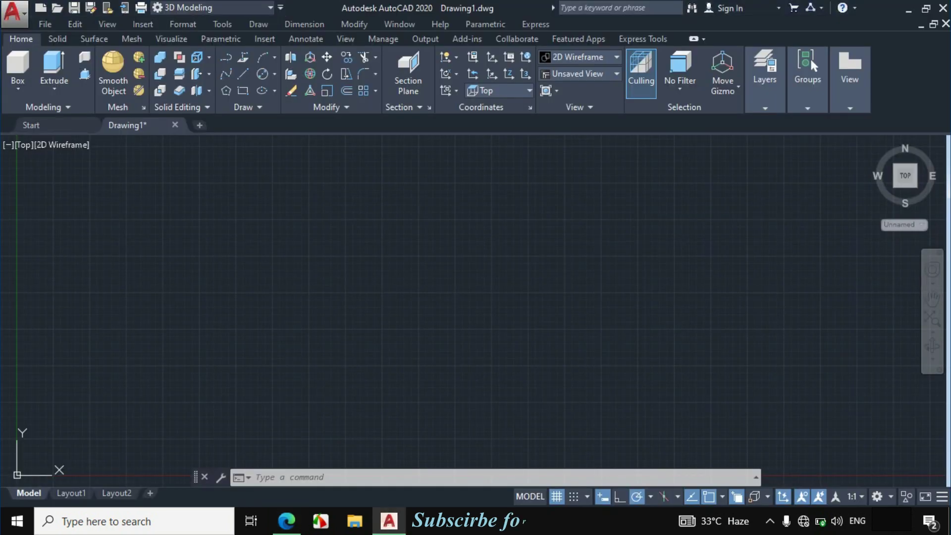
Step: Switch the viewport to the Front view and turn the grid off
click(22, 145)
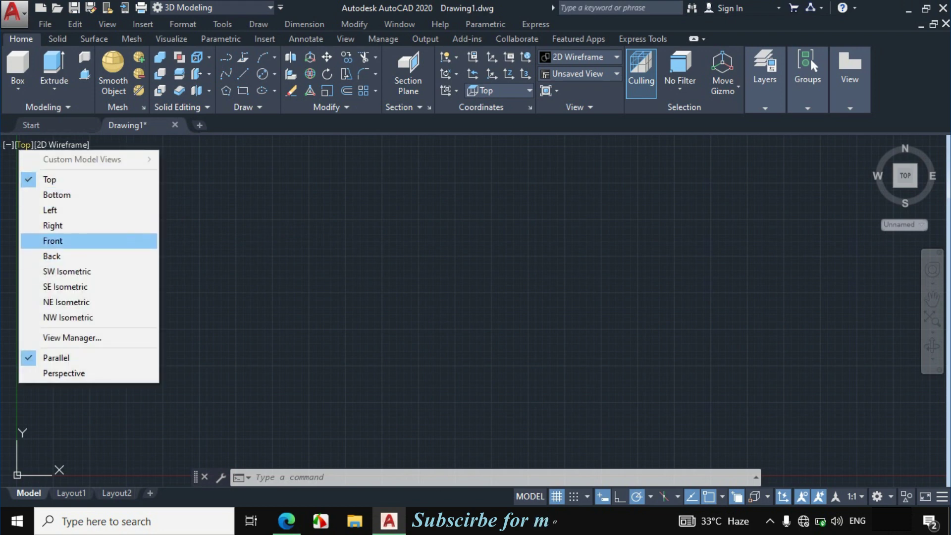
click(79, 240)
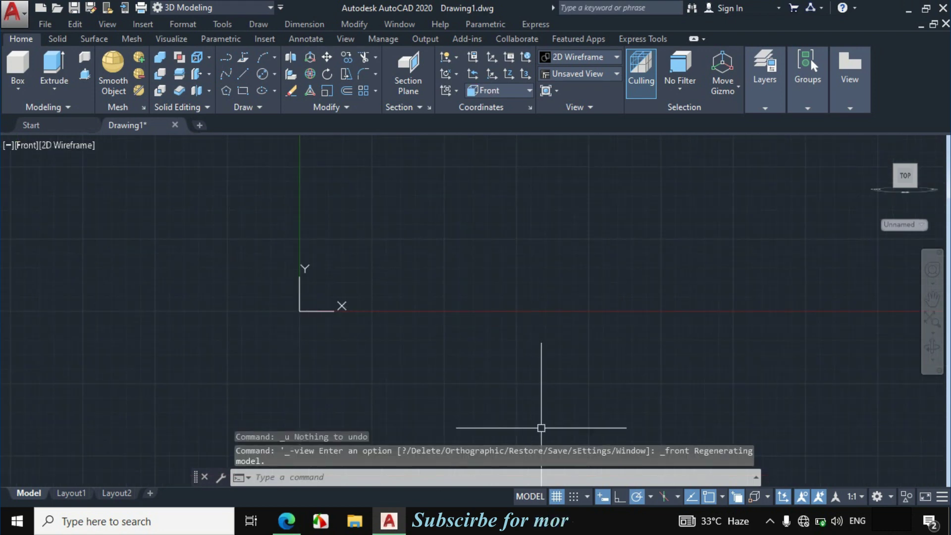
click(556, 497)
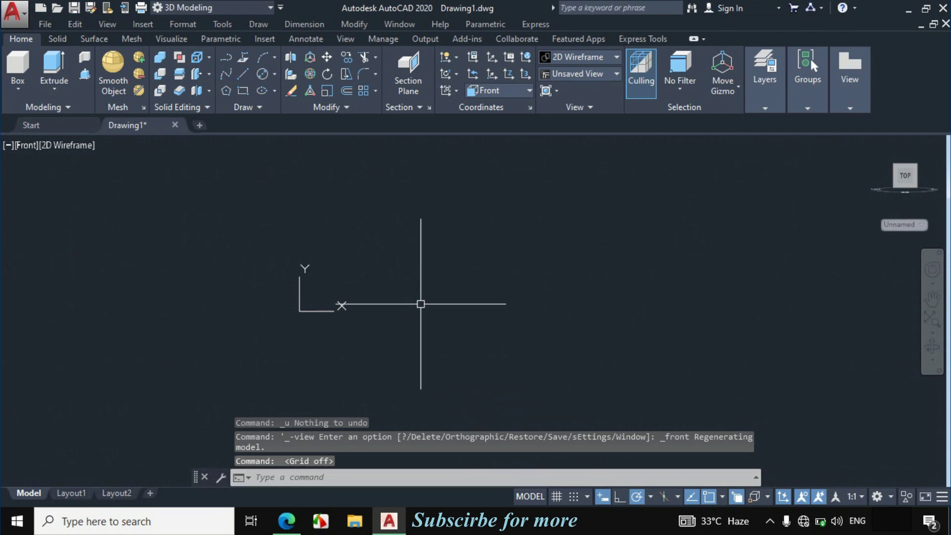
scroll(253, 336, down, 2)
scroll(195, 372, down, 2)
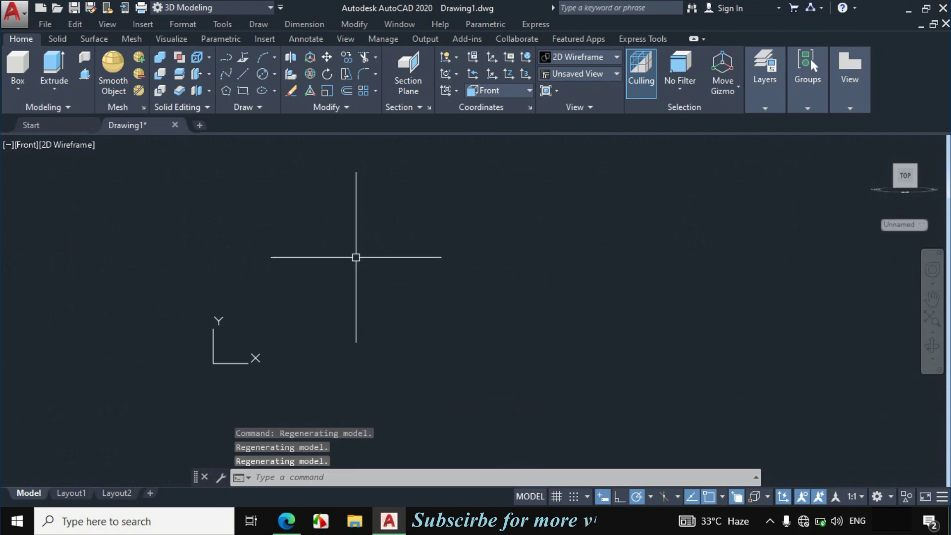
Step: Draw a 120-unit horizontal line as the profile's base
click(242, 73)
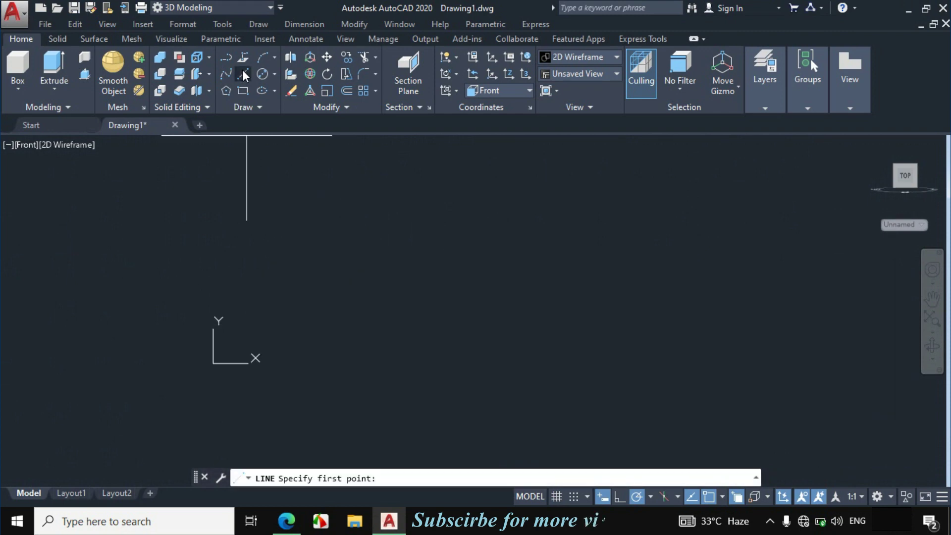
click(501, 254)
text(120)
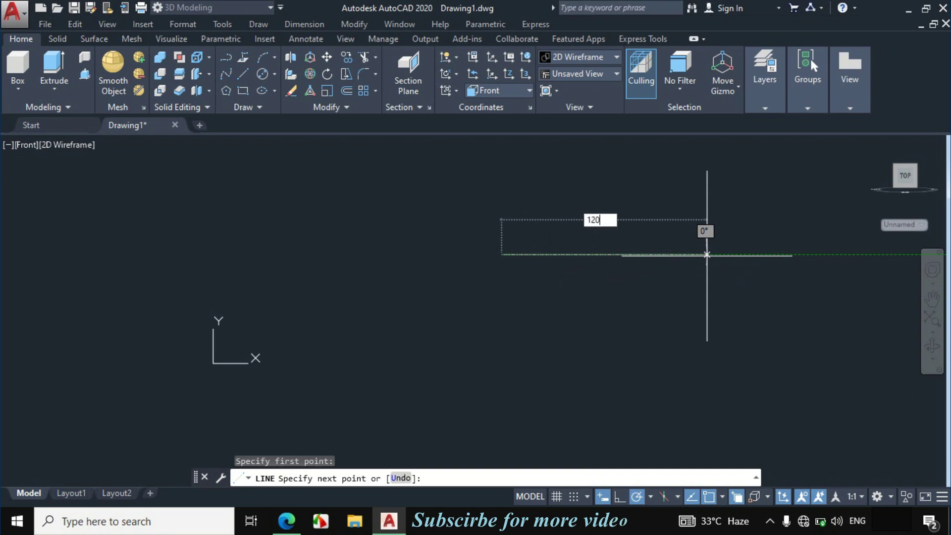
key(Return)
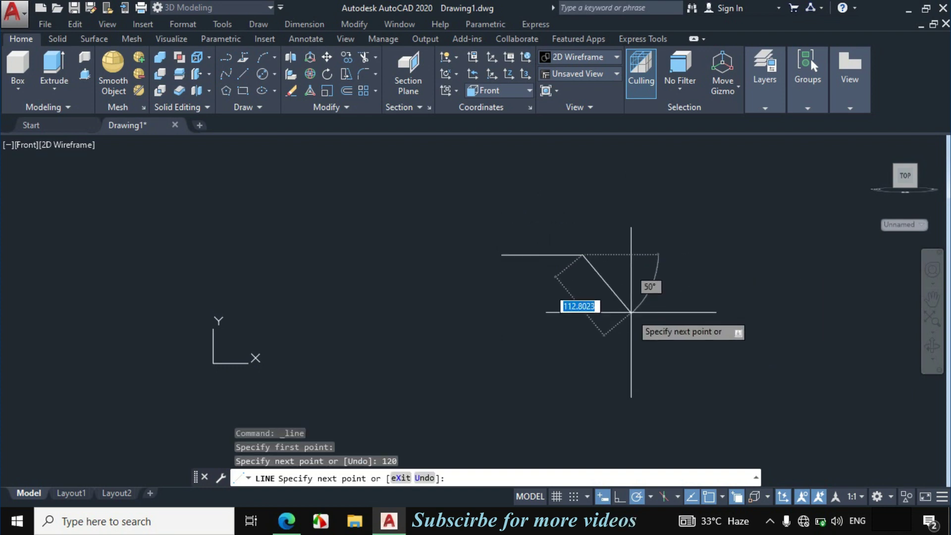
key(Escape)
scroll(583, 254, up, 5)
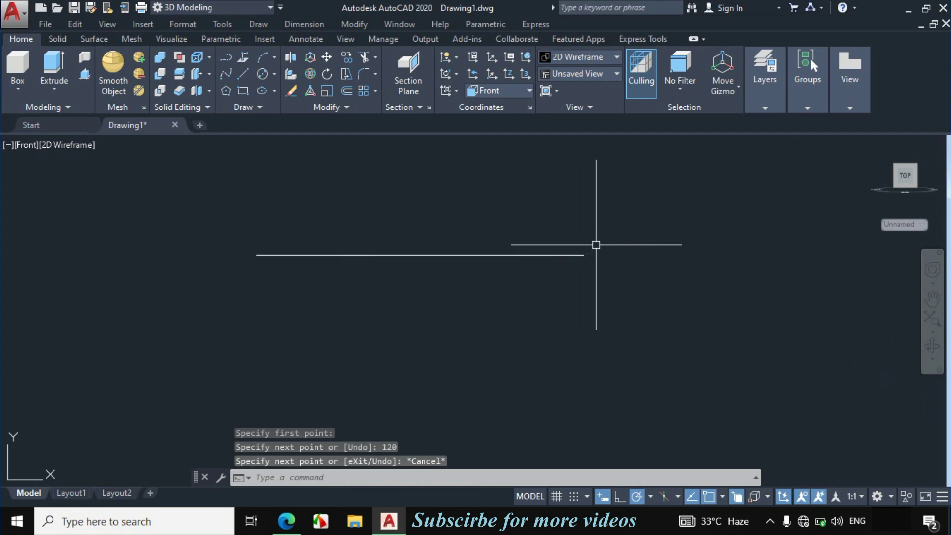
Step: Mark the bore end and the already drawn edge on Figure 28 in green
click(286, 521)
mouse_move(377, 354)
mouse_down()
mouse_move(346, 334)
mouse_move(370, 363)
mouse_up()
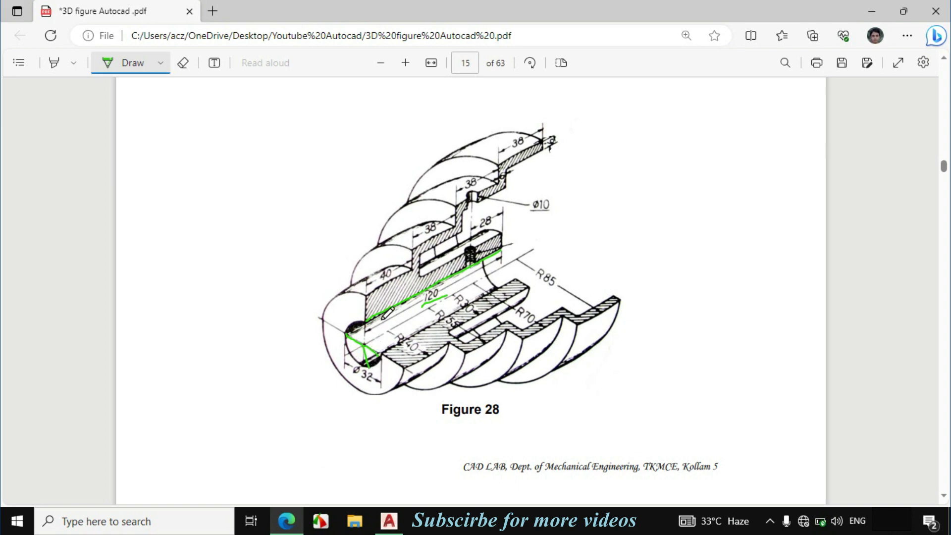
mouse_move(375, 318)
mouse_down()
mouse_move(380, 335)
mouse_move(386, 329)
mouse_up()
click(389, 520)
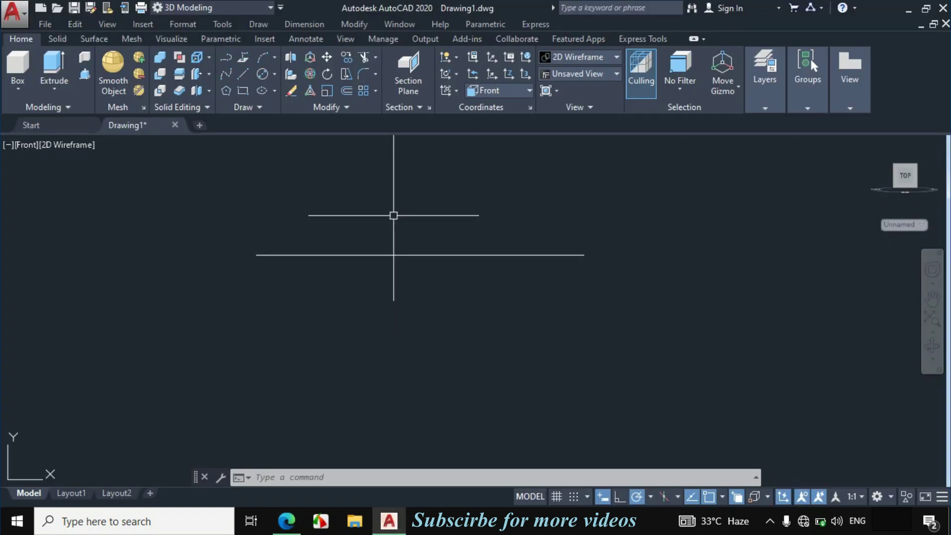
Step: Offset the 120-unit line 16 units downward
text(o)
key(Return)
text(16)
key(Return)
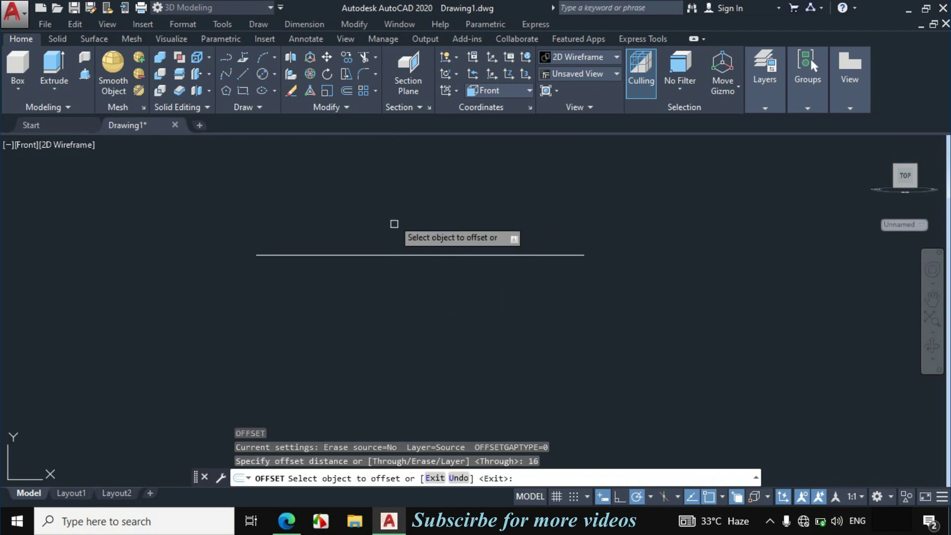
click(401, 255)
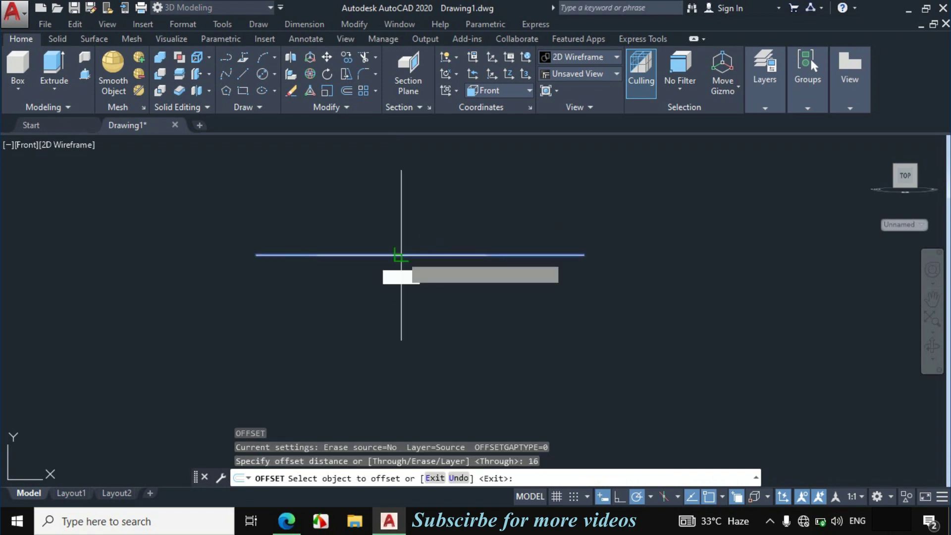
click(405, 297)
key(Escape)
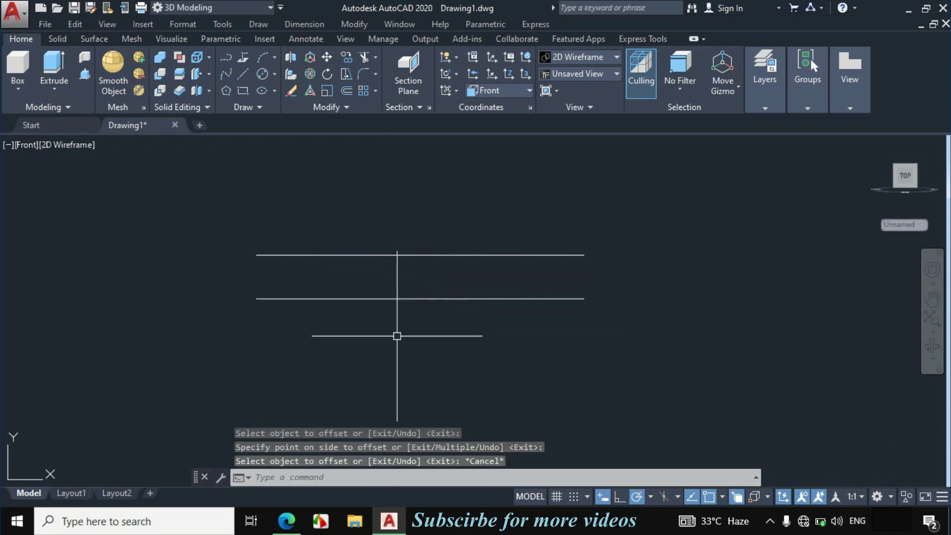
Step: Mark the section's left edge and the R40 edges on Figure 28 in green
click(286, 521)
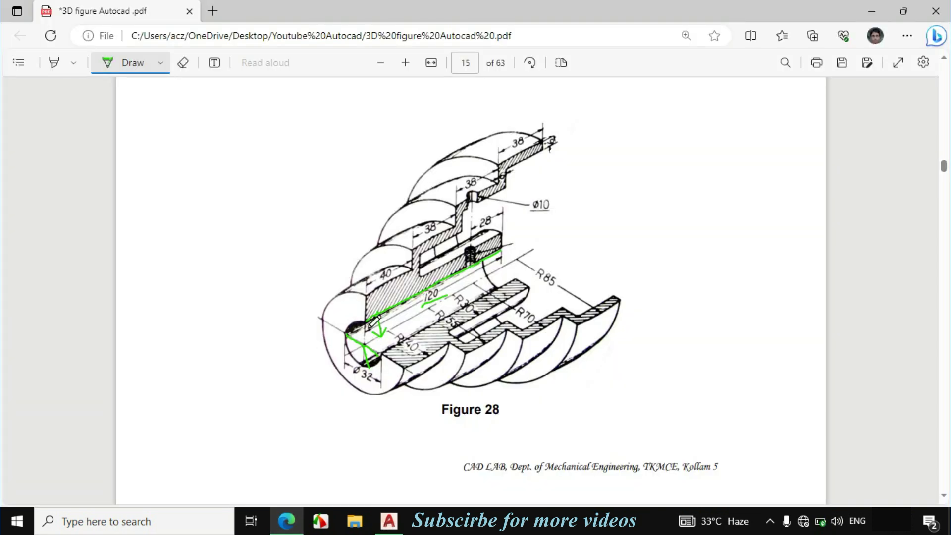
drag(366, 321, 366, 292)
drag(386, 335, 417, 355)
drag(381, 355, 410, 360)
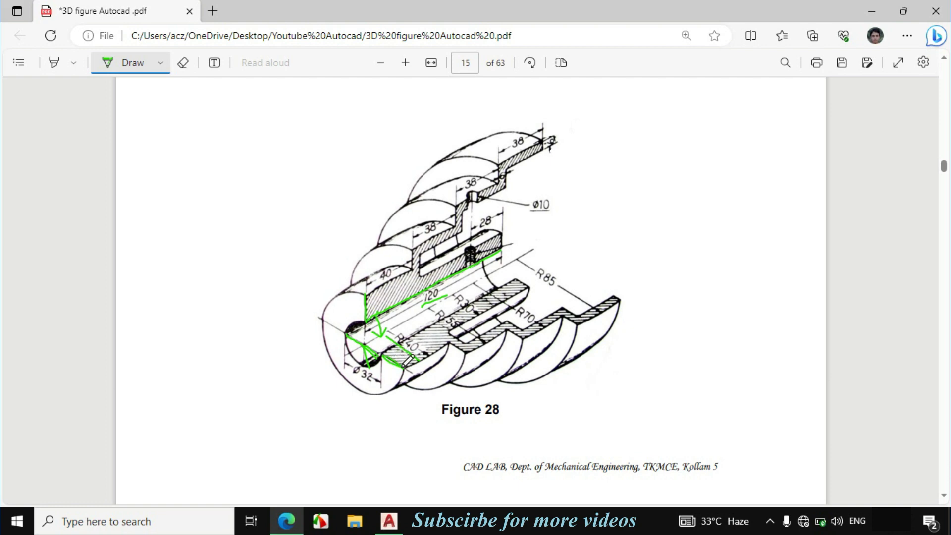
click(389, 521)
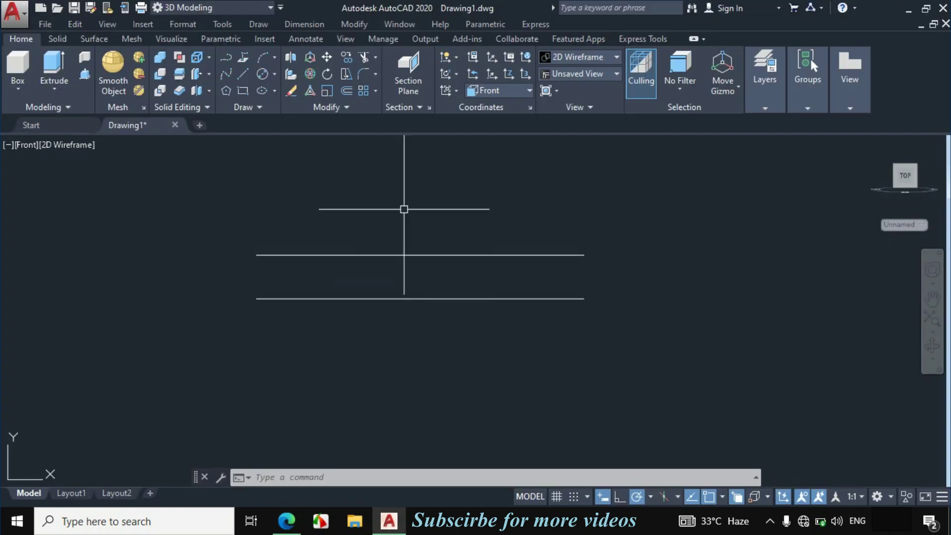
Step: Start a line at the upper line's left end with a 24-unit rise and 40-unit run
text(l)
key(Return)
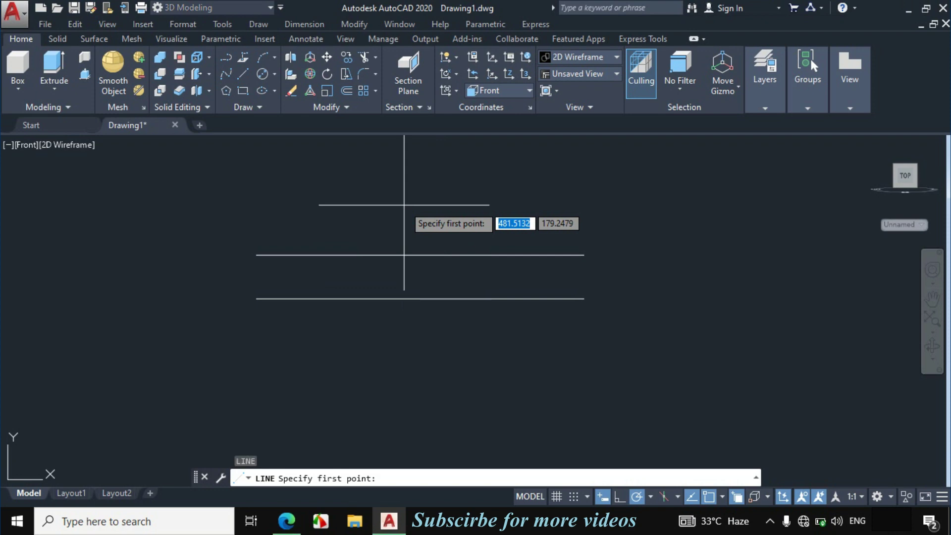
click(257, 255)
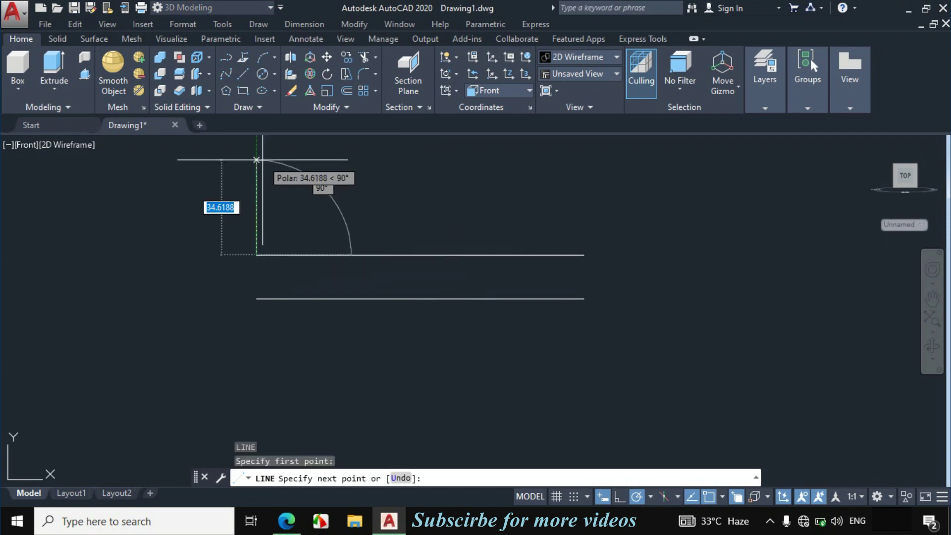
text(24)
key(Return)
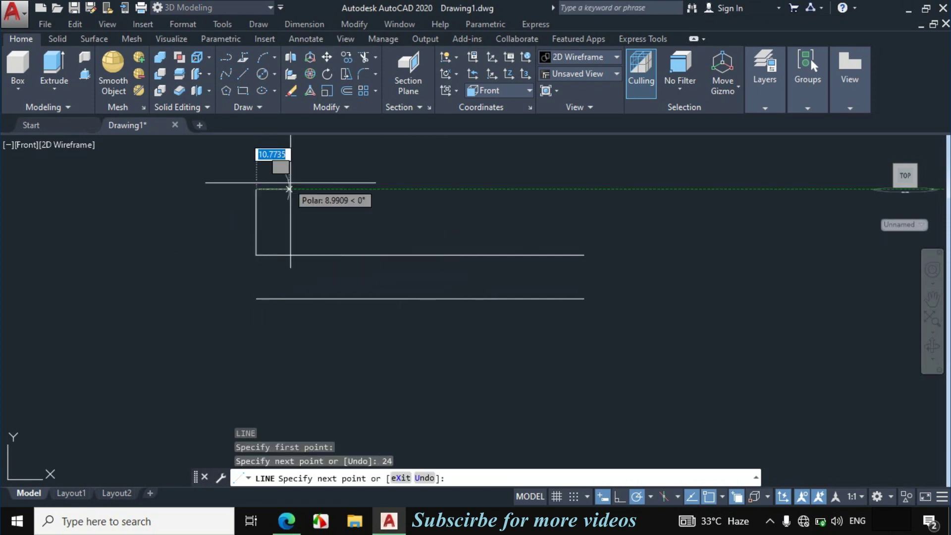
click(287, 521)
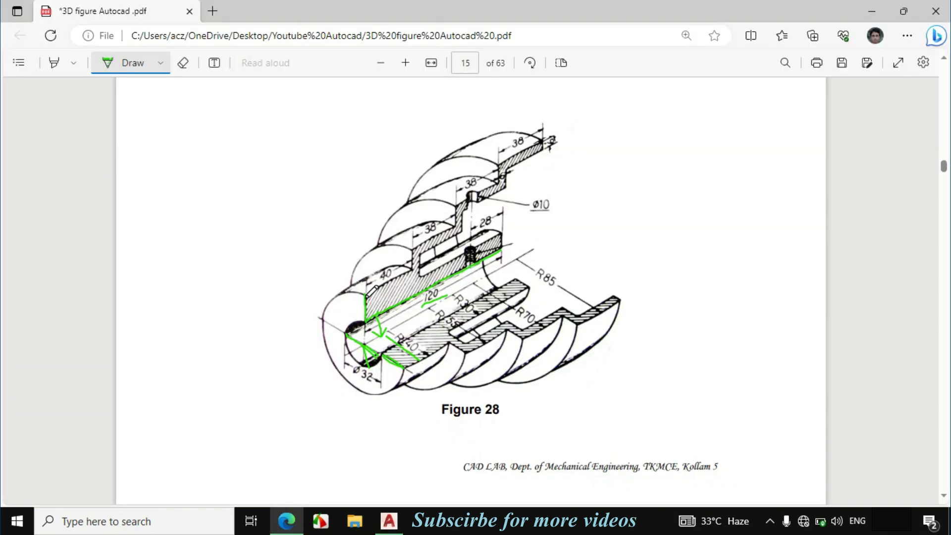
drag(366, 296, 418, 270)
click(389, 520)
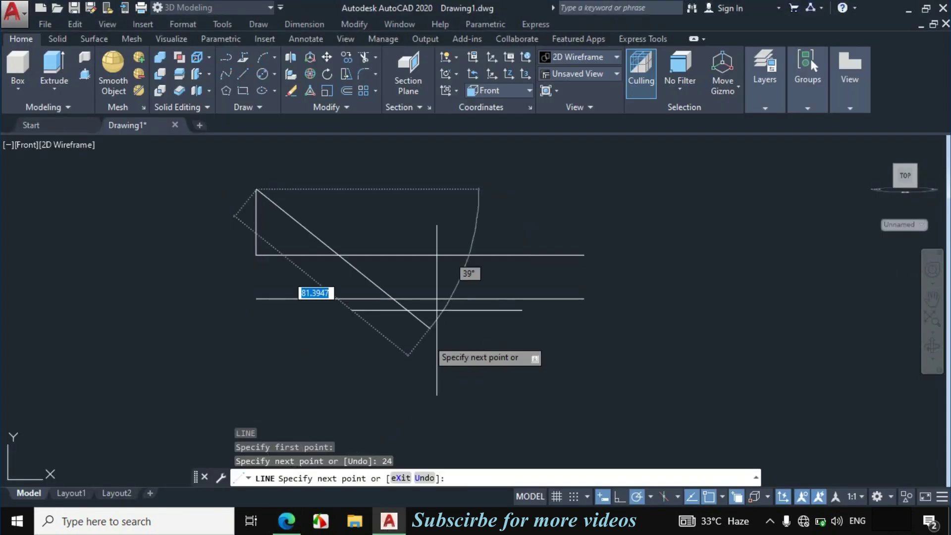
text(40)
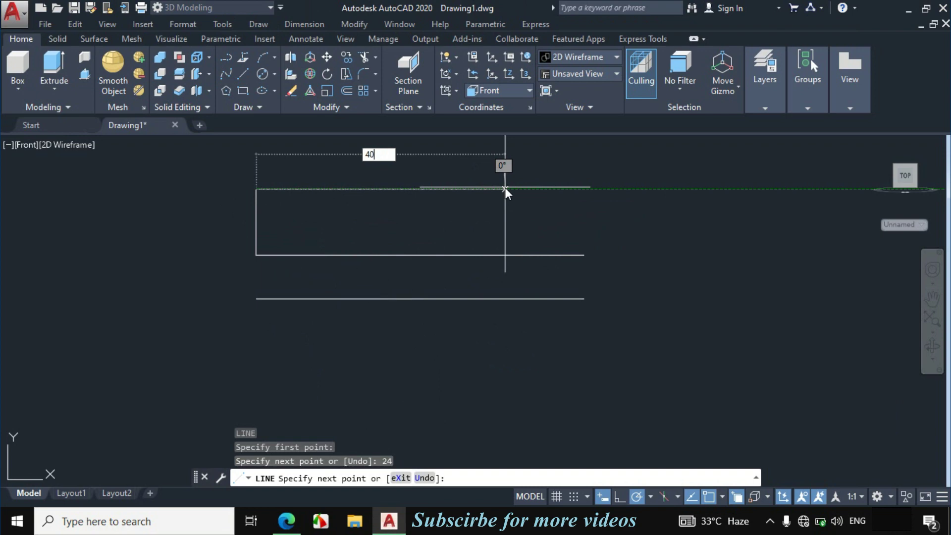
key(Return)
Step: Add the first 15-unit vertical rise after marking the step edges on Figure 28
click(286, 520)
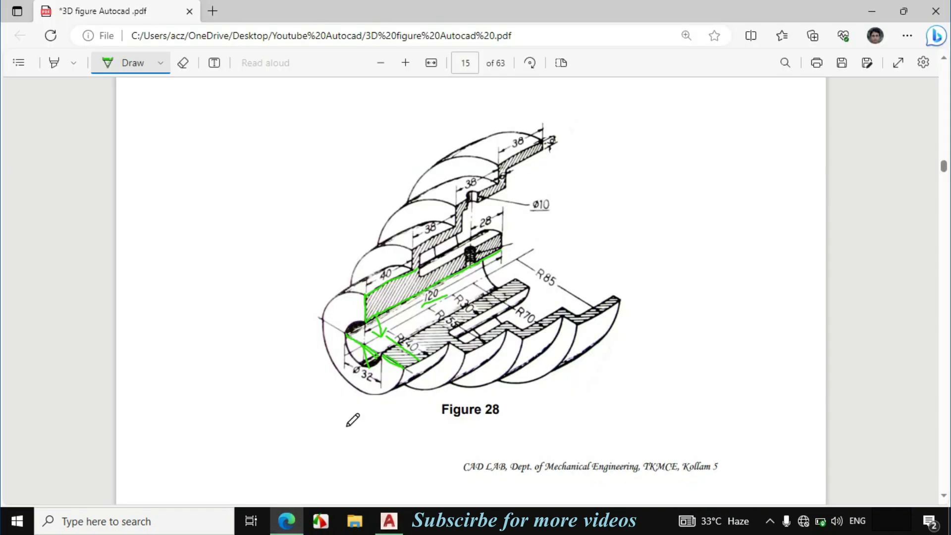
drag(415, 268, 413, 247)
drag(481, 347, 435, 312)
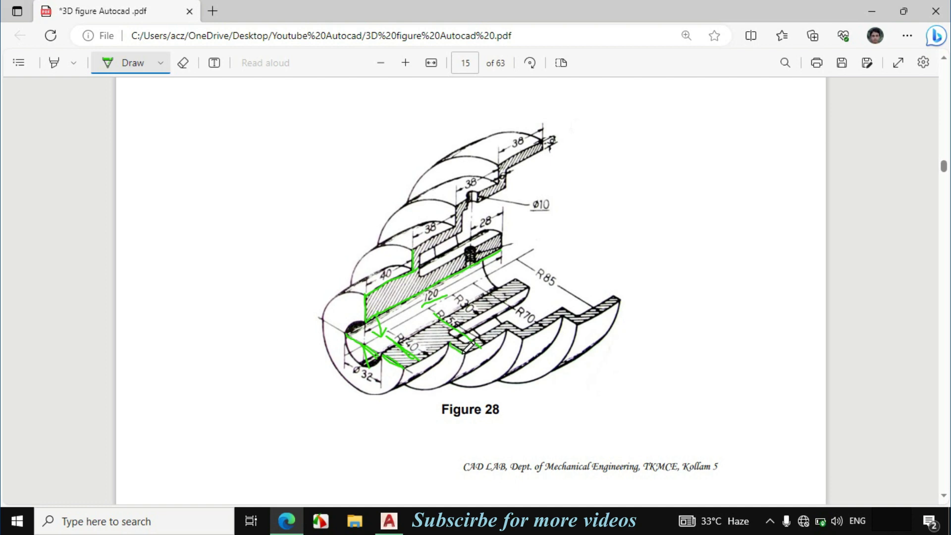
click(389, 520)
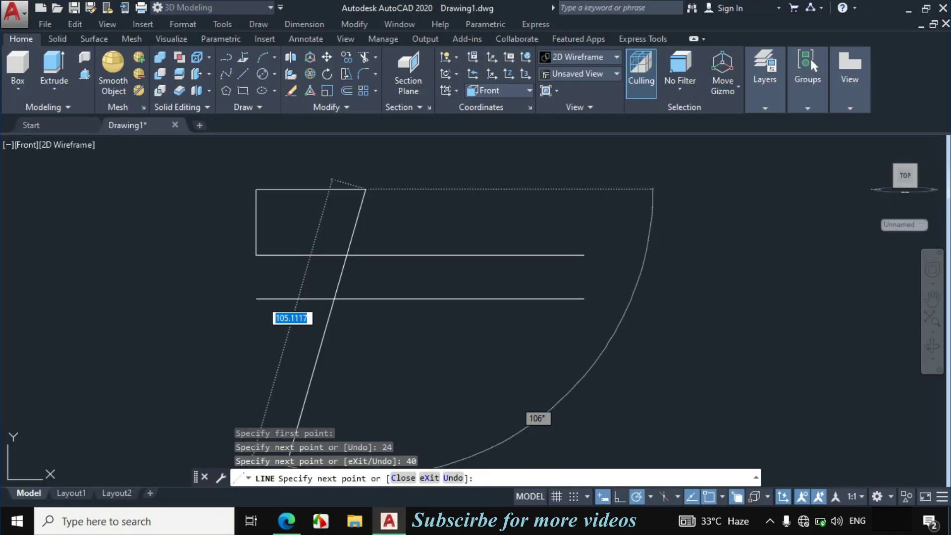
scroll(366, 303, down, 4)
scroll(369, 224, up, 4)
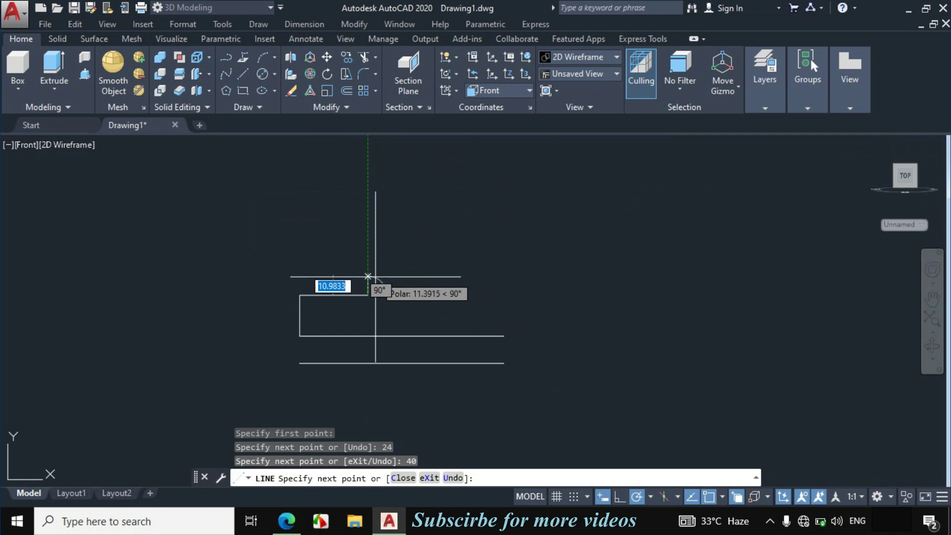
text(15)
key(Return)
Step: Add the first 38-unit horizontal step
click(287, 520)
drag(412, 251, 445, 233)
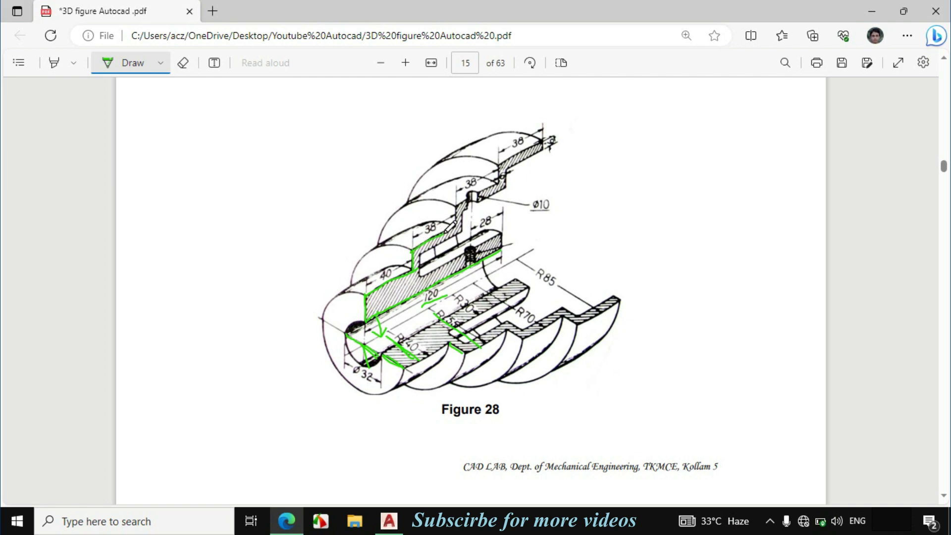
click(389, 520)
right_click(389, 520)
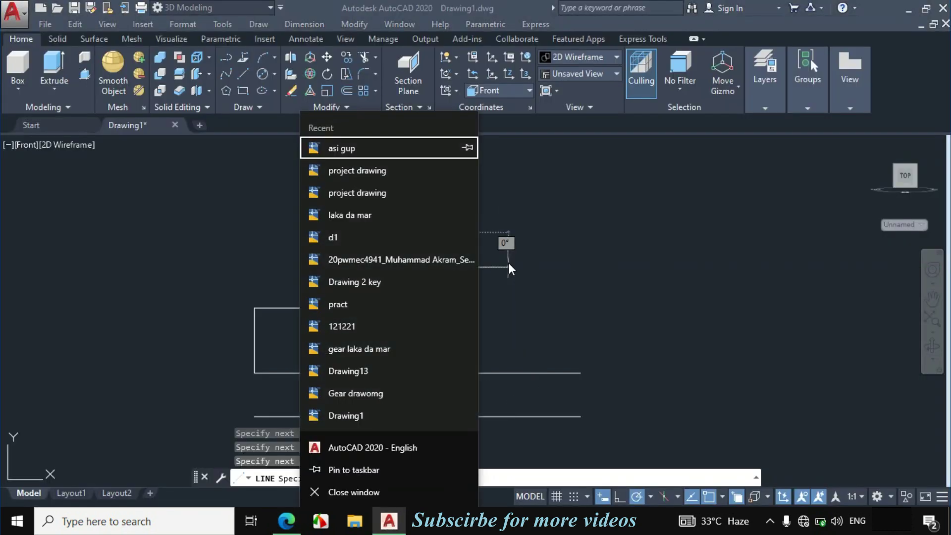
click(521, 267)
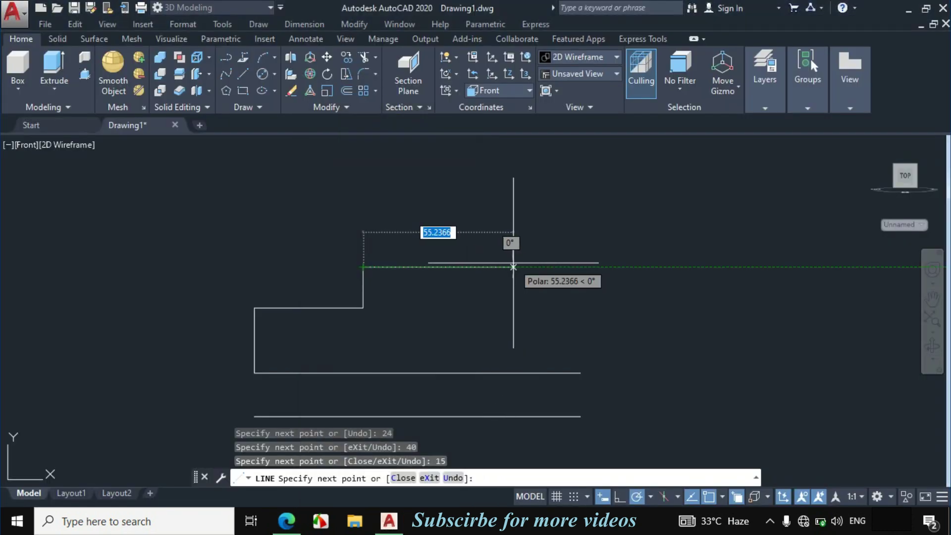
text(38)
key(Return)
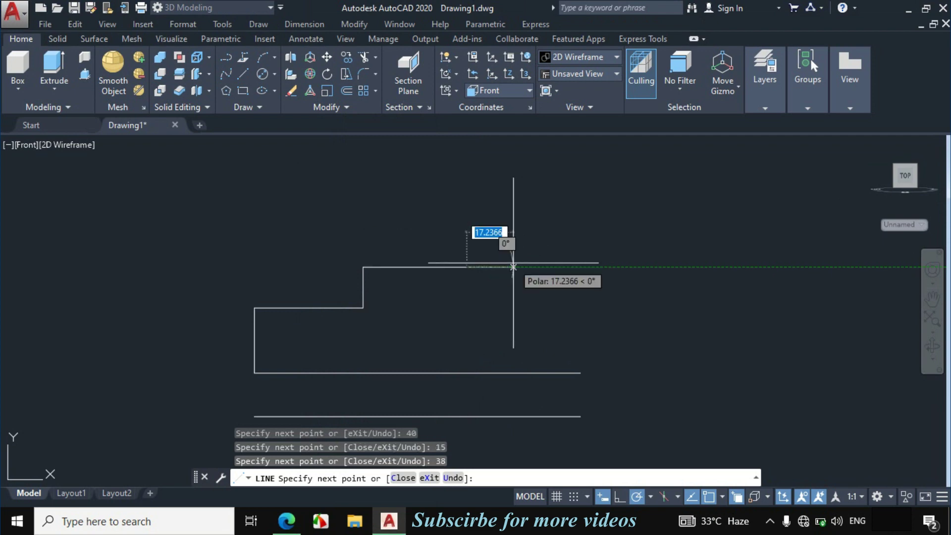
Step: Add the second 15-unit rise and second 38-unit step, tracing the R70 and R35 edges
click(288, 525)
drag(455, 222, 460, 204)
drag(534, 325, 469, 286)
drag(483, 342, 437, 312)
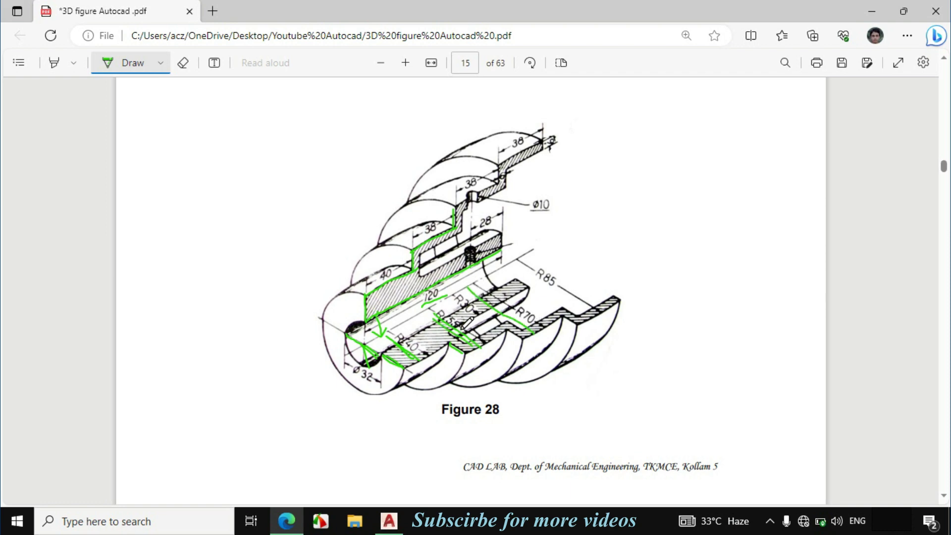
drag(507, 323, 527, 336)
click(389, 520)
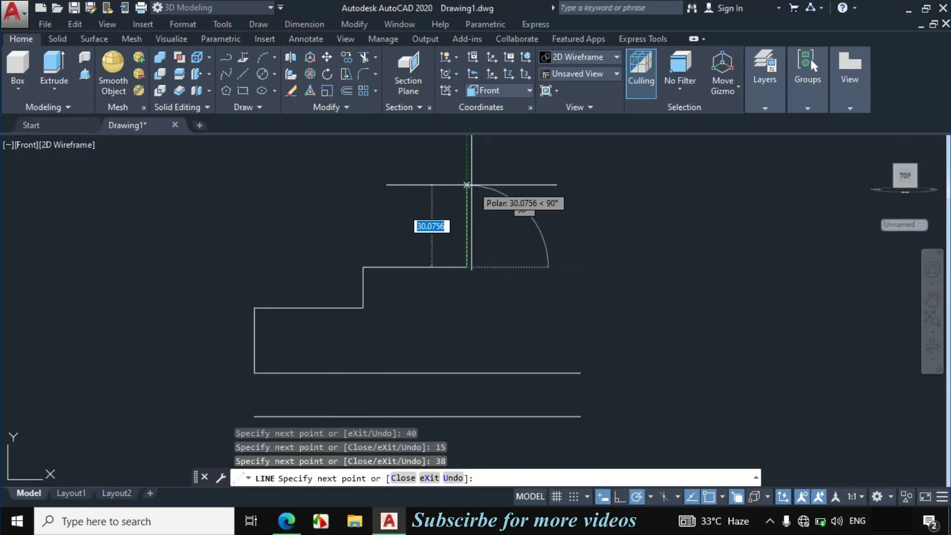
text(15)
key(Return)
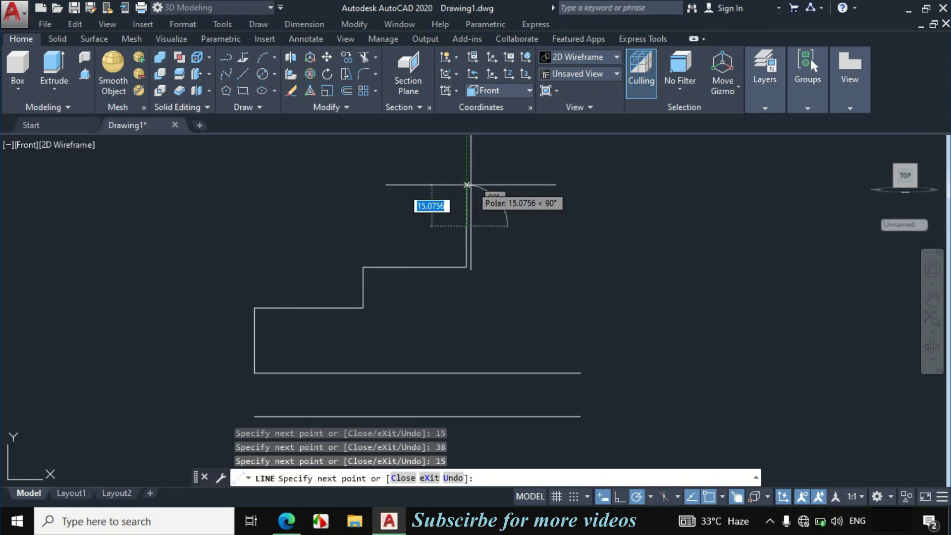
click(286, 520)
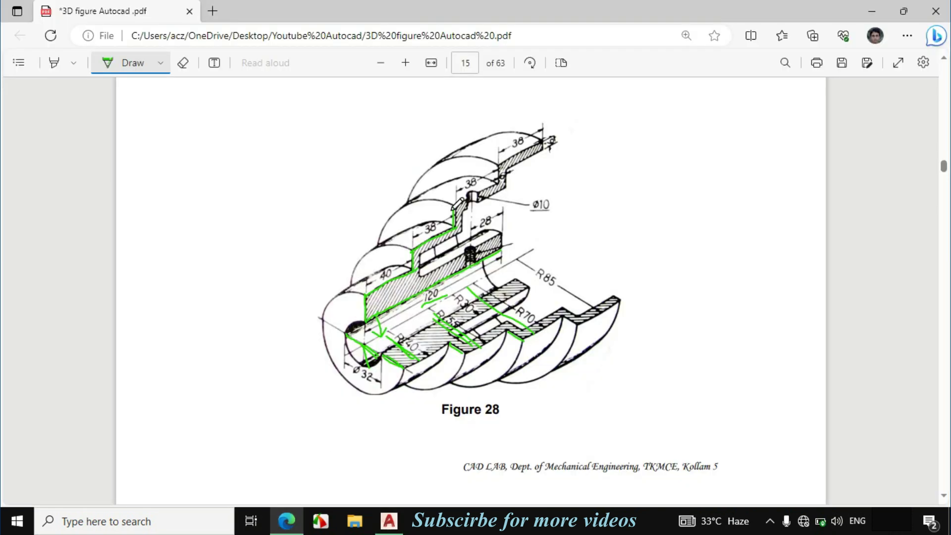
click(389, 520)
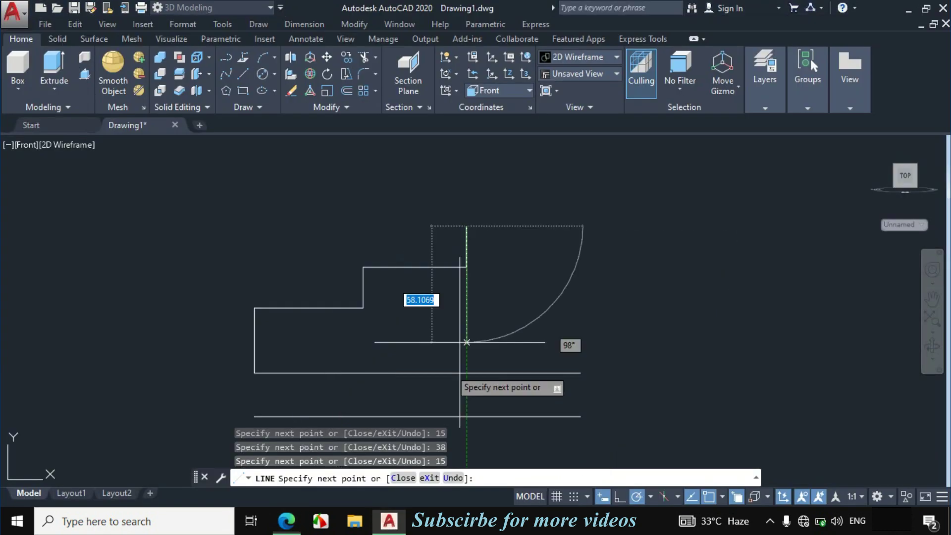
text(38)
key(Return)
Step: Add the third 15-unit rise and the top 38-unit step, ending the line run
click(287, 521)
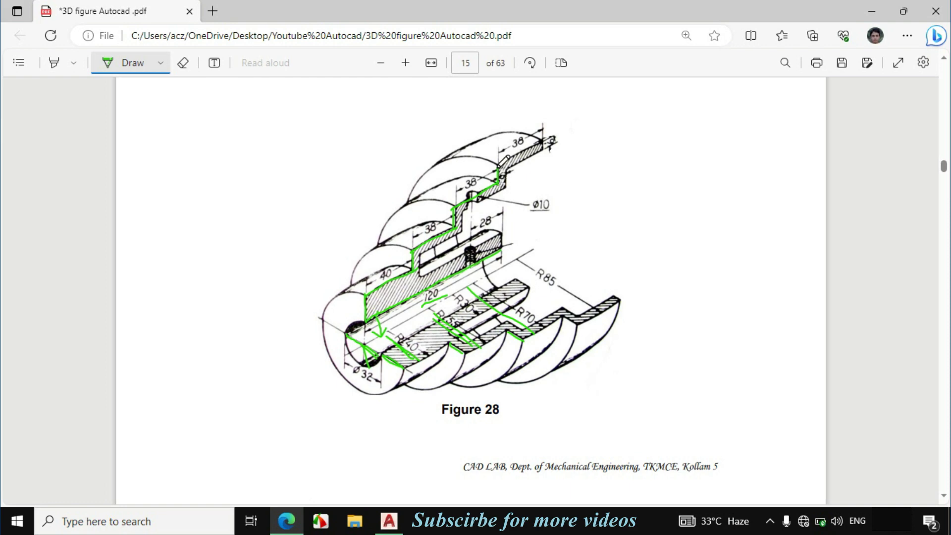
drag(597, 313, 529, 270)
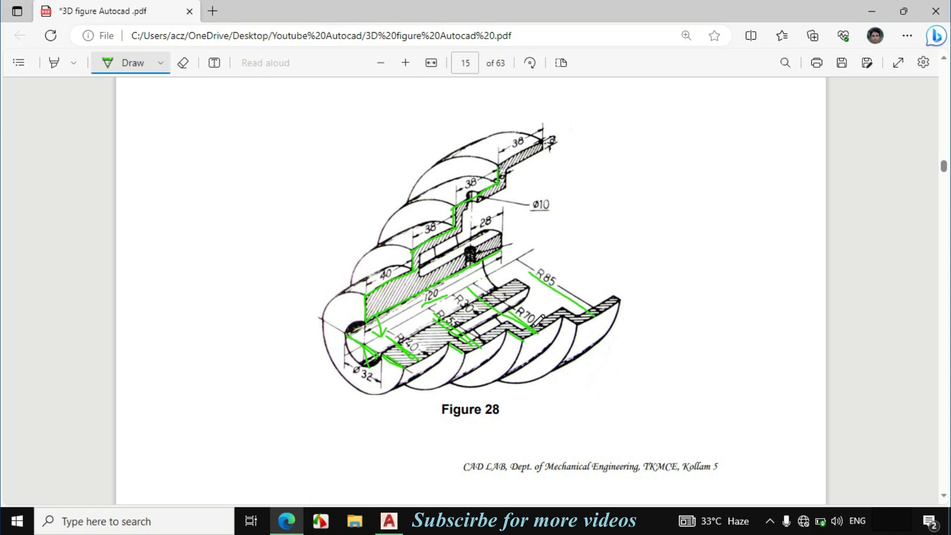
click(389, 521)
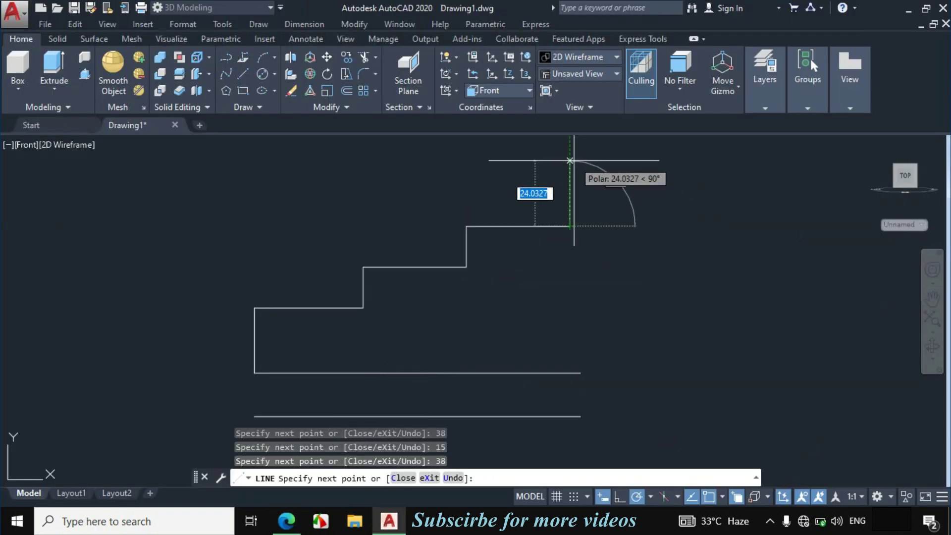
text(15)
key(Return)
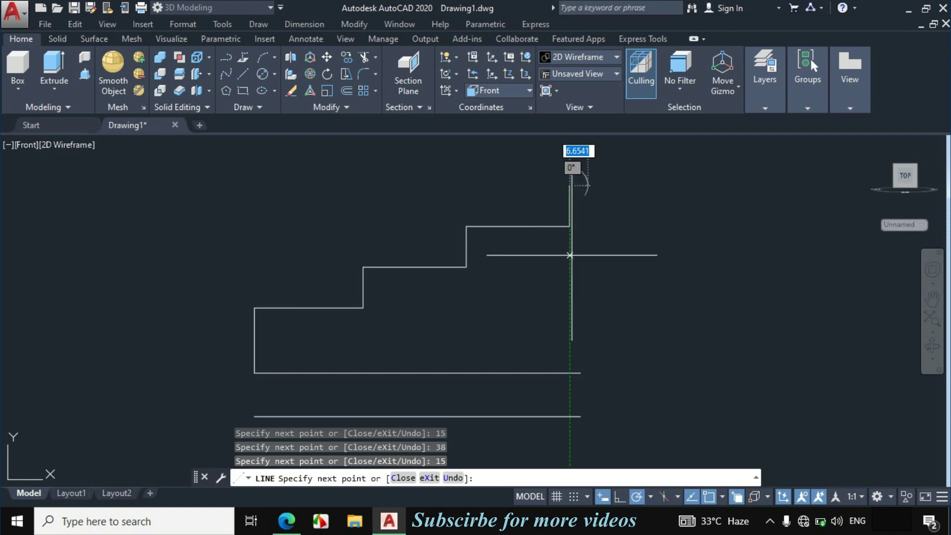
click(286, 521)
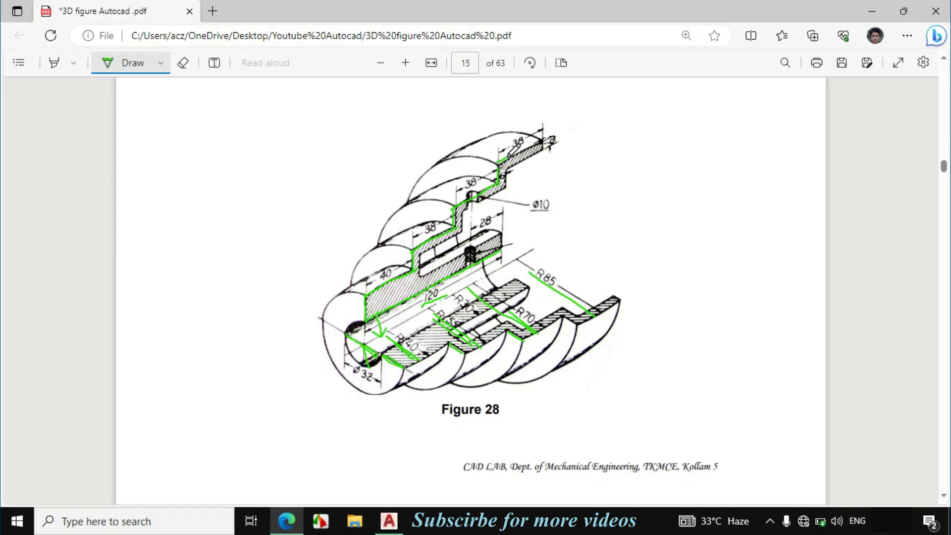
click(389, 521)
right_click(389, 521)
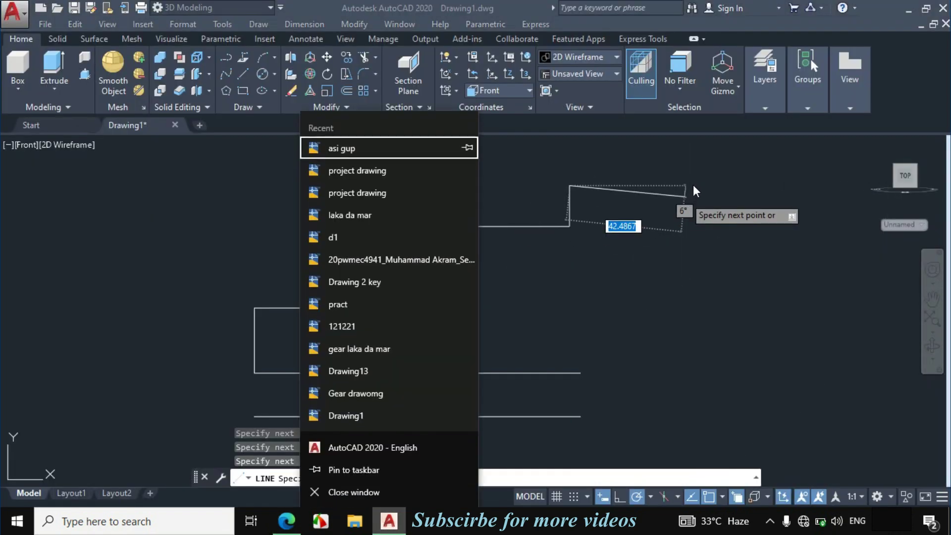
click(695, 190)
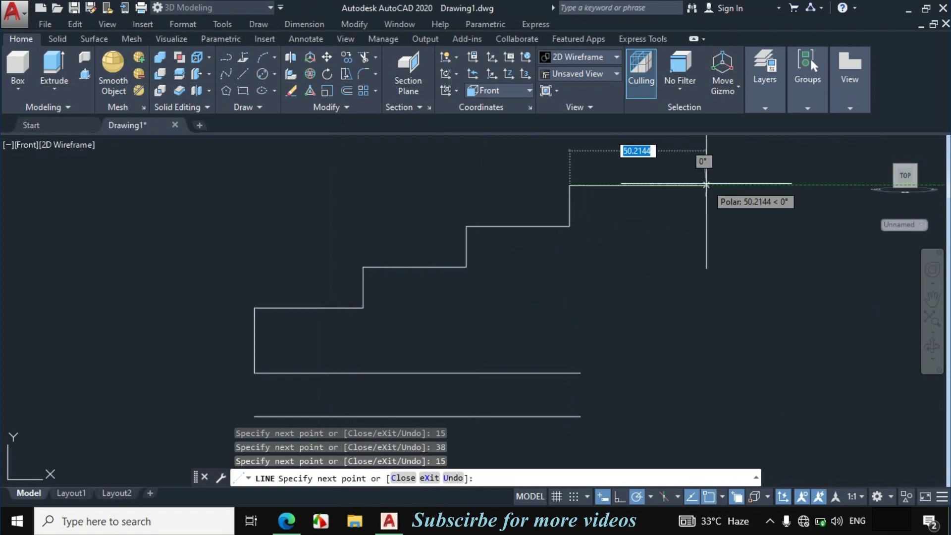
text(38)
key(Return)
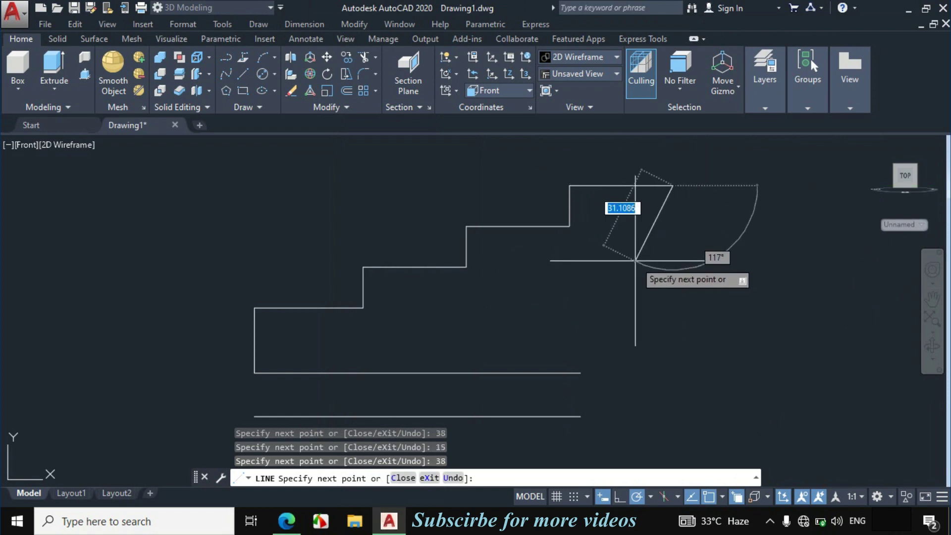
key(Escape)
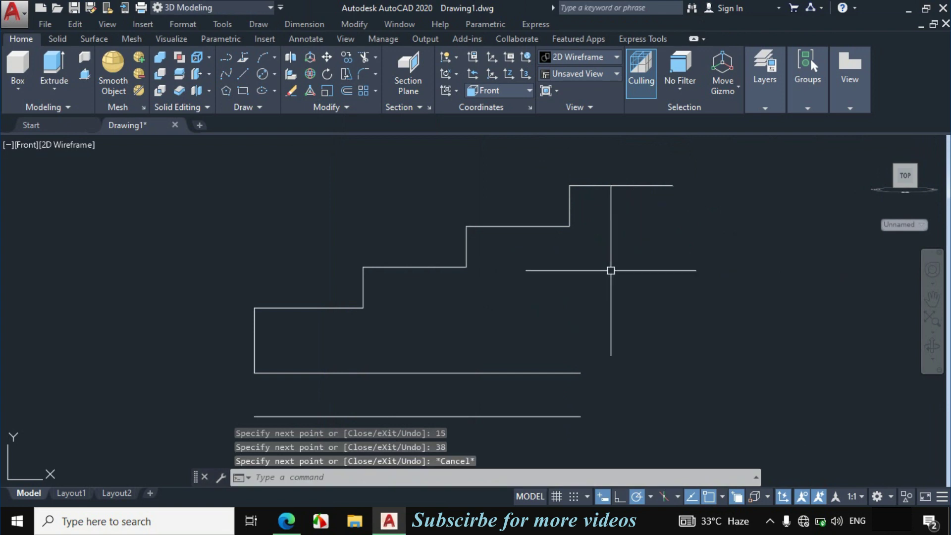
click(287, 521)
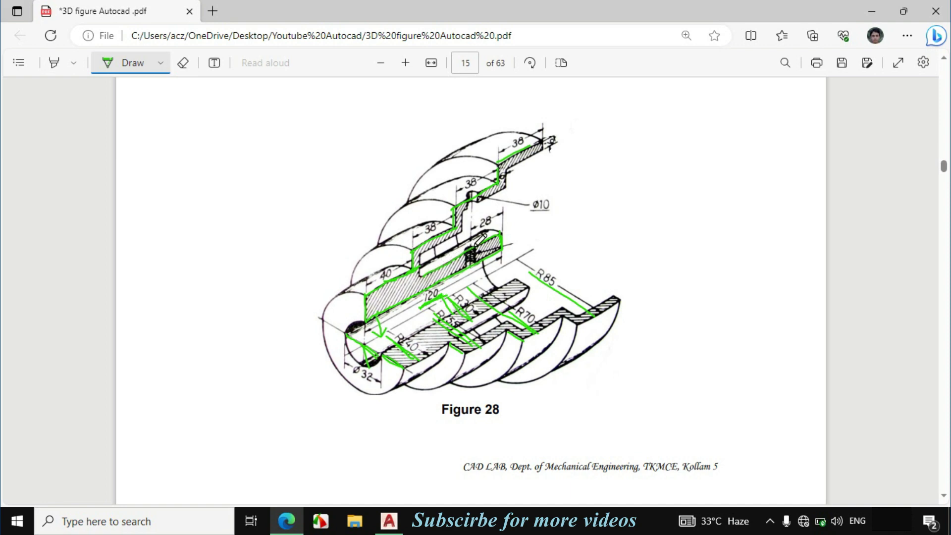
Step: Bring the AutoCAD drawing back to the front
click(399, 519)
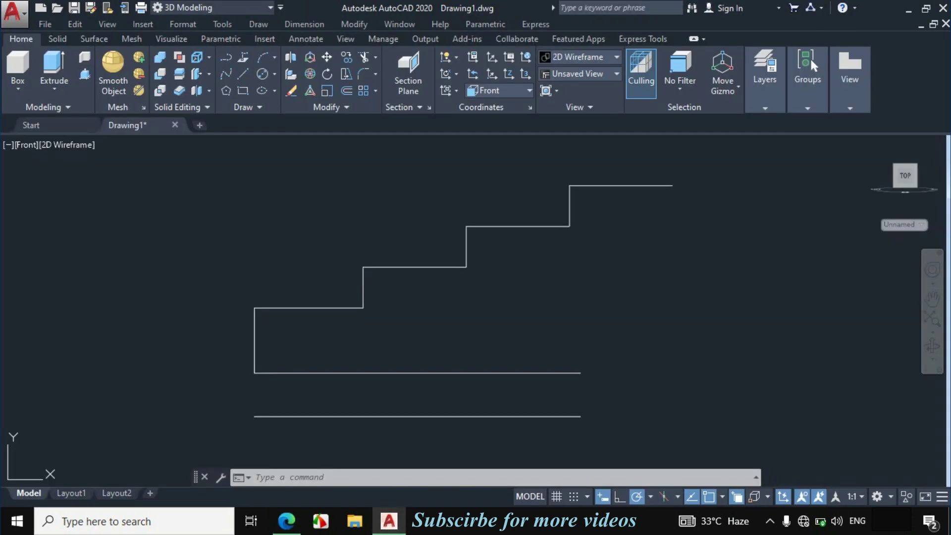
Step: From the base line's right end, draw a 14-unit rise and a 74-unit line leftward
text(l)
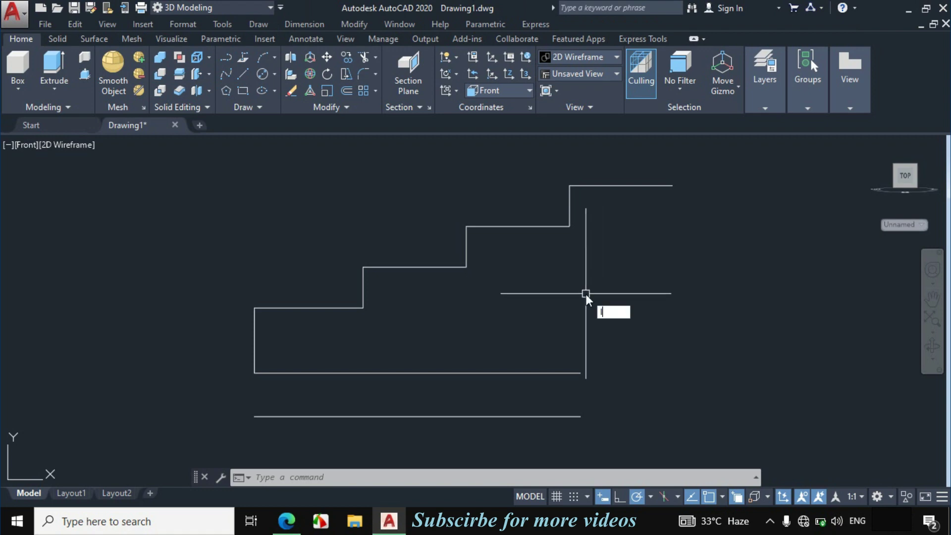
key(Return)
click(581, 373)
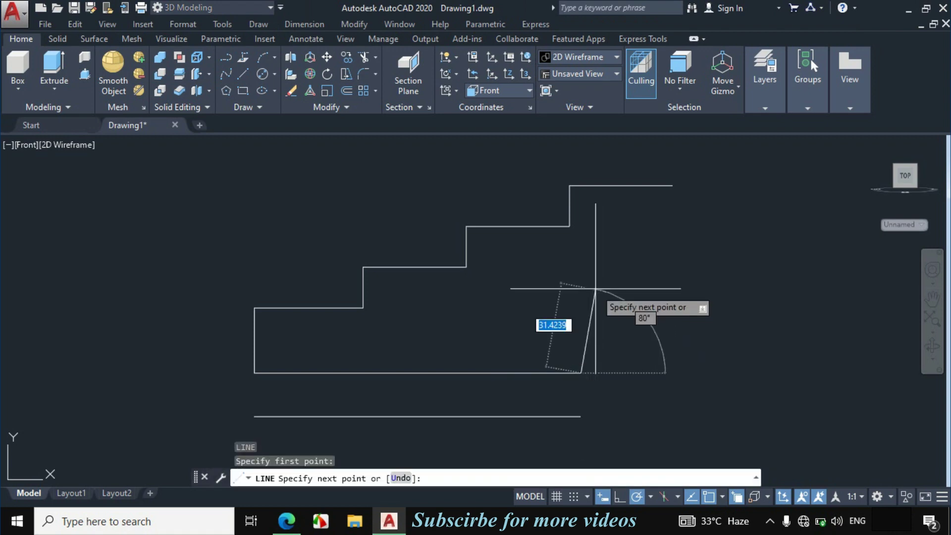
text(14)
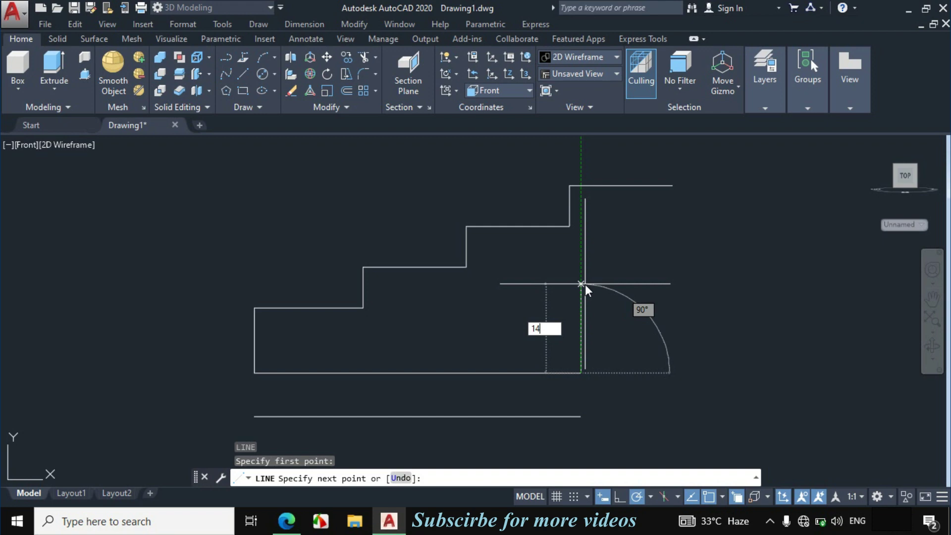
key(Return)
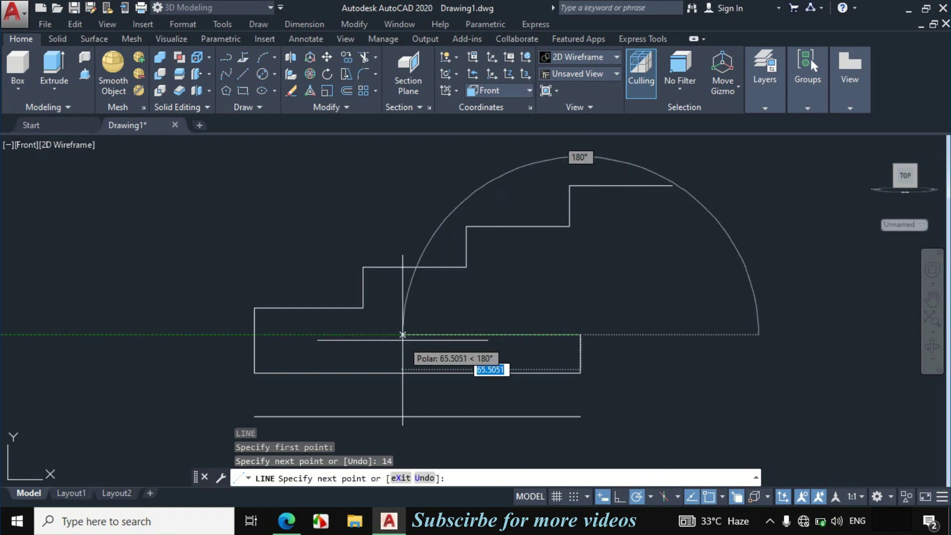
text(74)
key(Return)
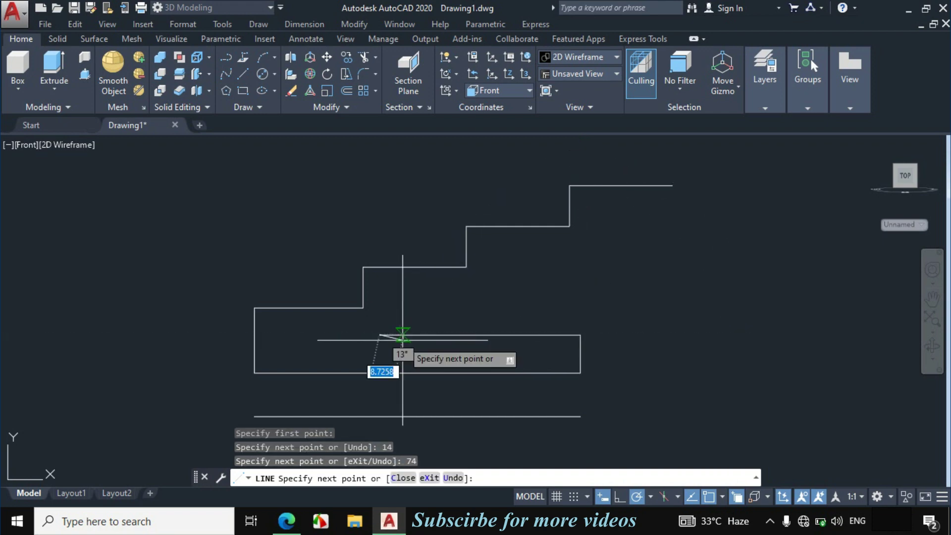
key(Escape)
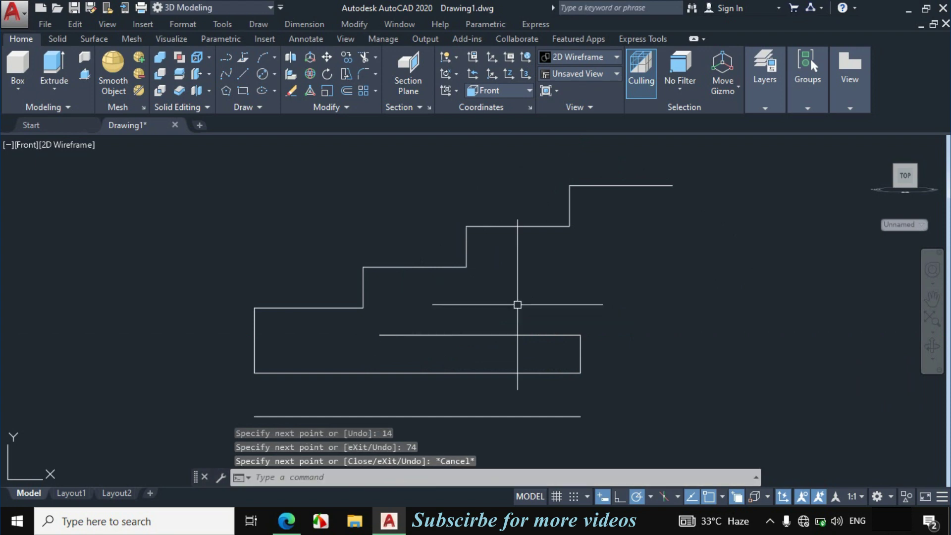
click(286, 521)
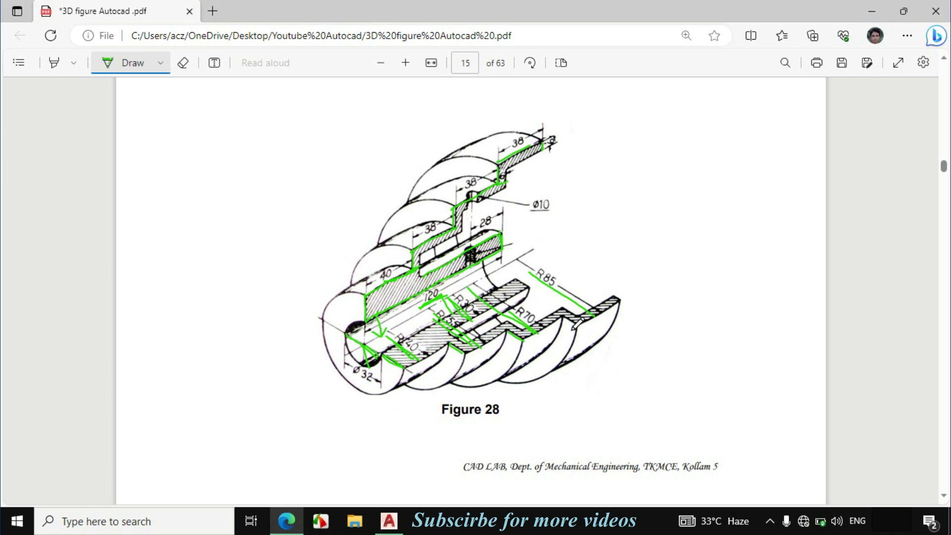
Step: Offset the top step line, its riser and the next step line by 6 units
click(390, 524)
text(o)
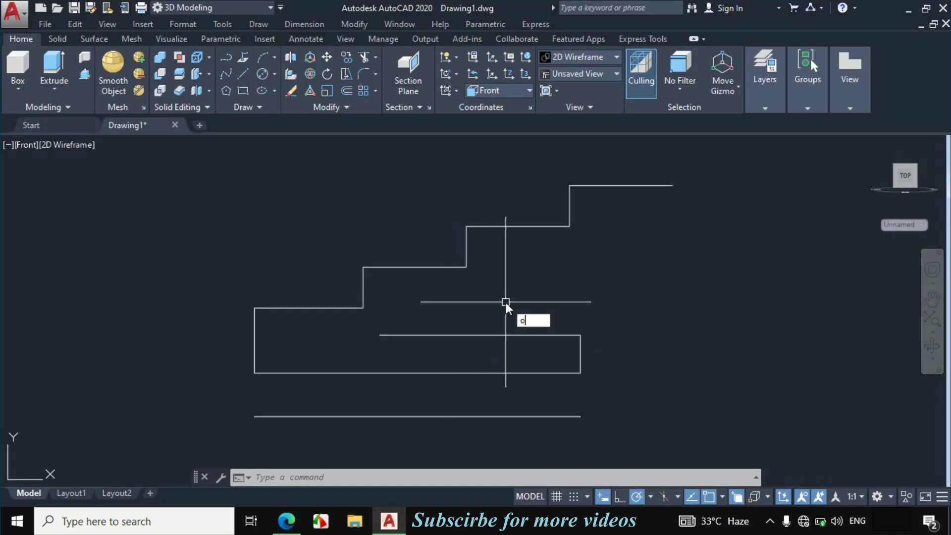
key(Return)
text(6)
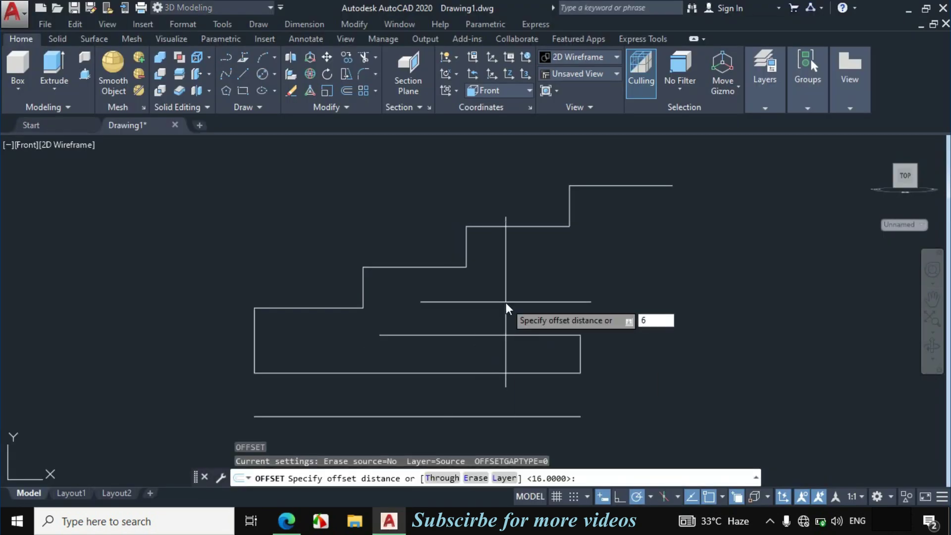
key(Return)
click(604, 182)
click(597, 203)
click(569, 214)
click(626, 210)
click(540, 227)
click(458, 255)
Step: Offset the lower risers and the lower step line by 6 units as well
click(466, 253)
click(490, 277)
click(436, 267)
click(426, 300)
click(363, 296)
click(389, 299)
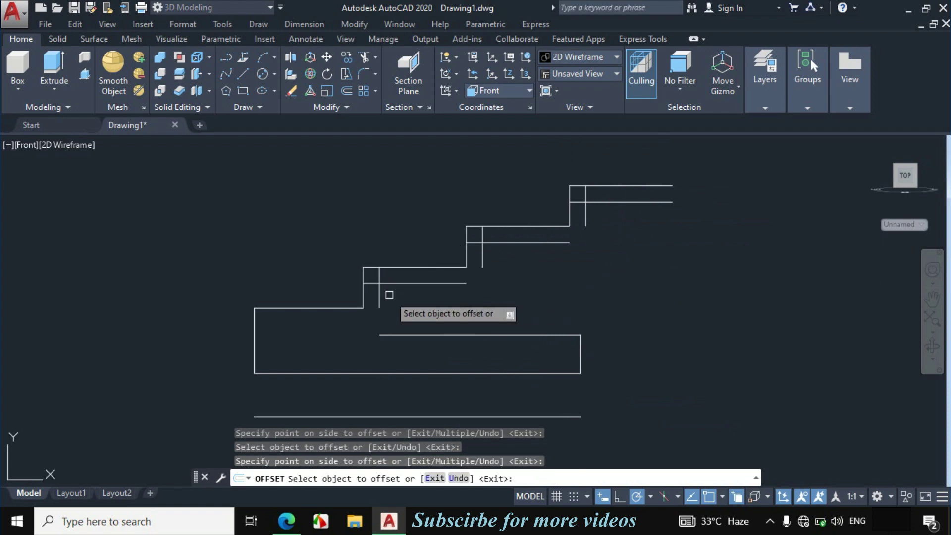
key(Escape)
Step: Trim the overlapping riser and step-line stubs at the inner corners
text(tr)
key(Return)
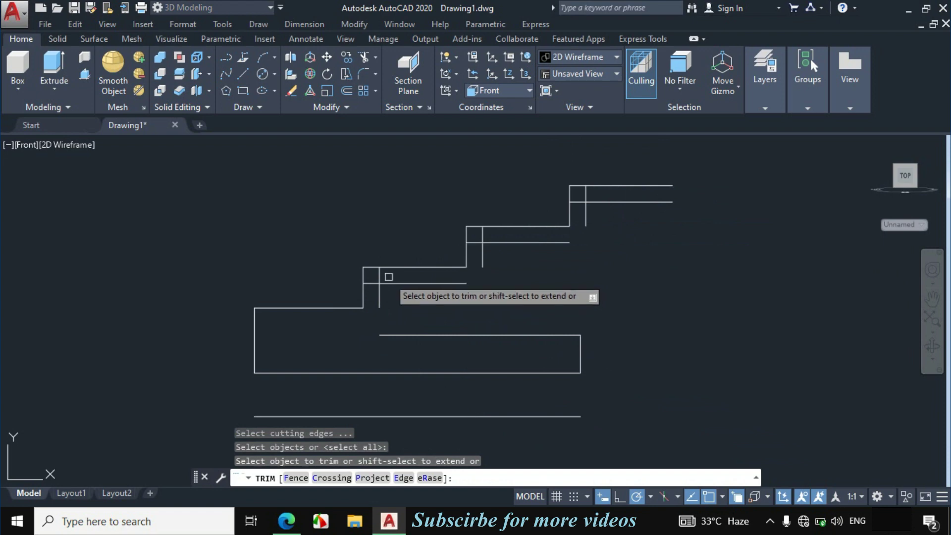
click(380, 275)
click(372, 283)
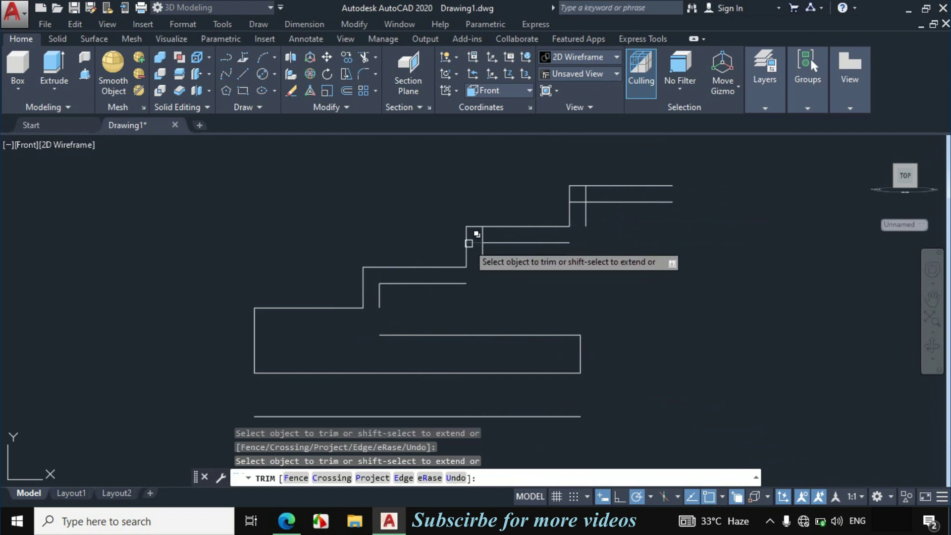
click(483, 236)
click(578, 202)
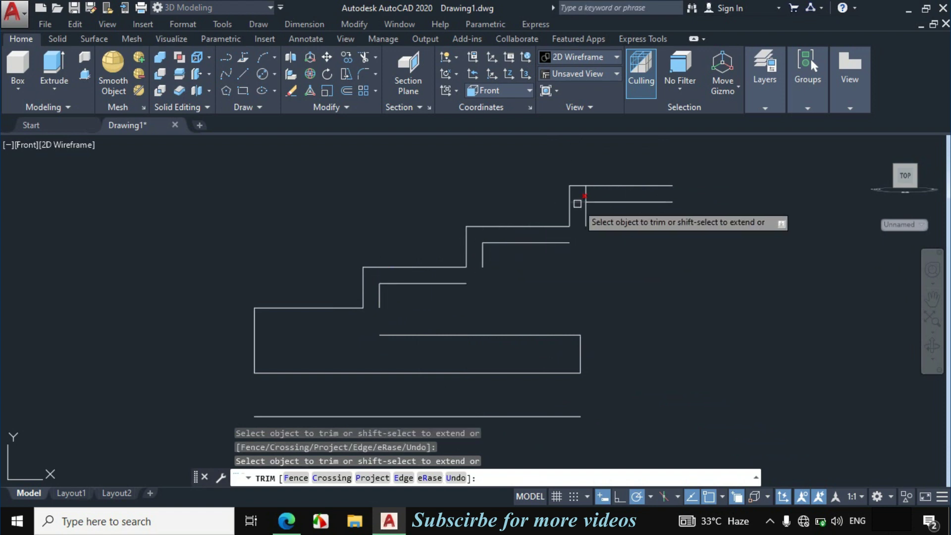
click(584, 195)
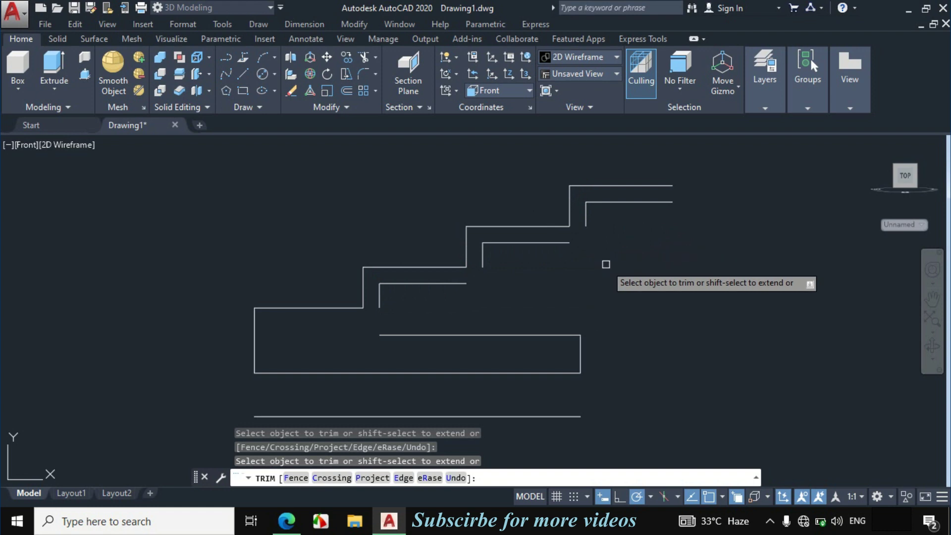
key(Escape)
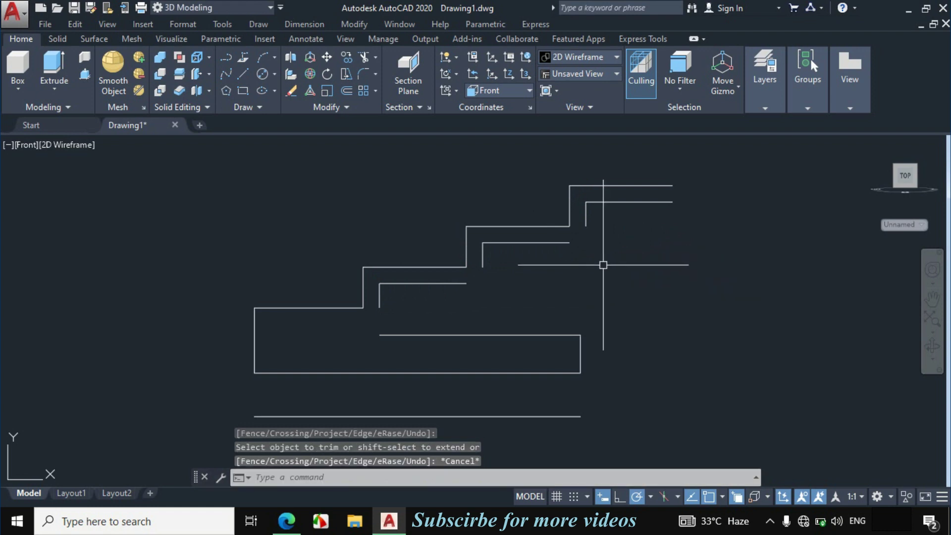
Step: Extend the short upper riser down to meet the middle step line
click(556, 243)
click(570, 242)
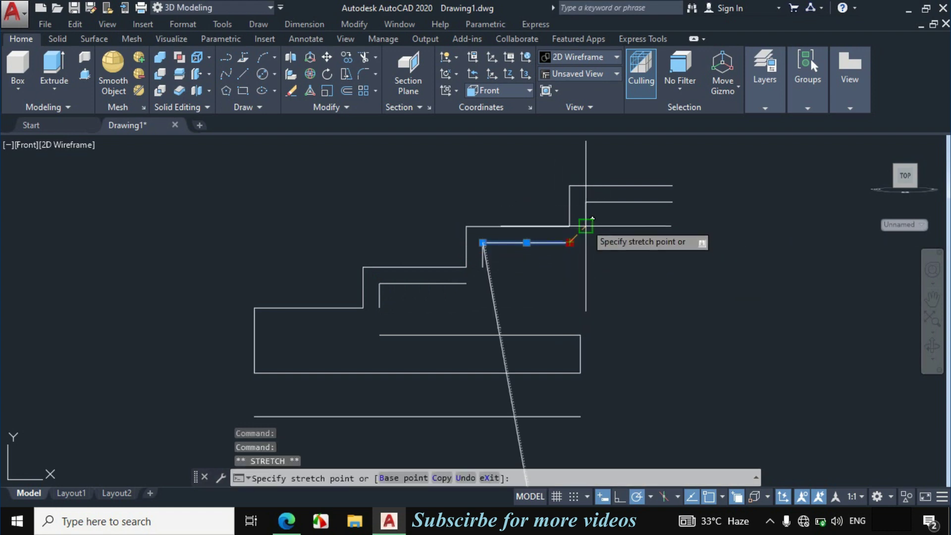
key(Escape)
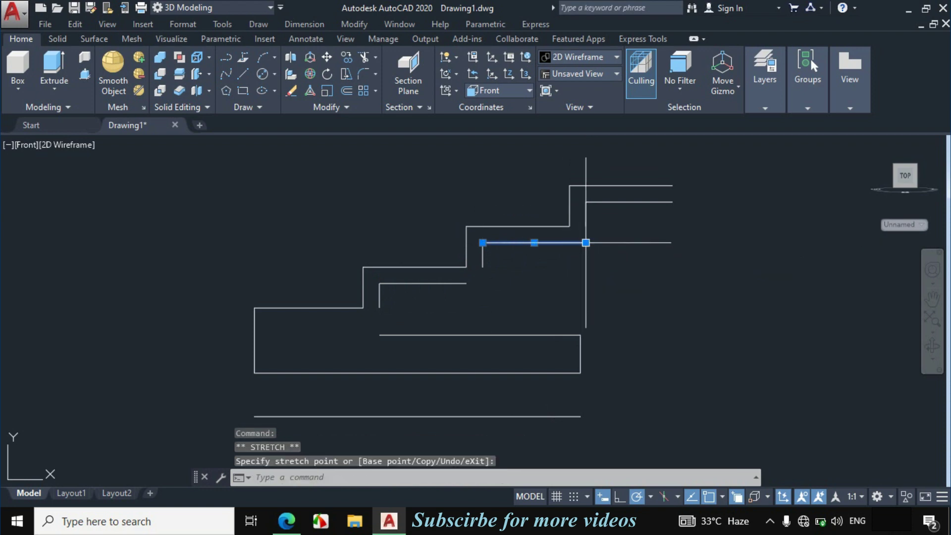
key(Escape)
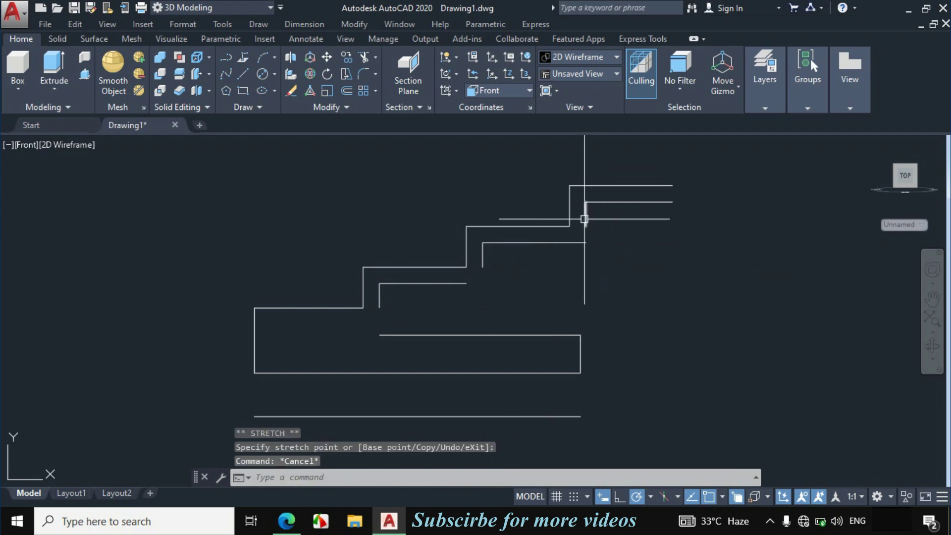
click(585, 218)
click(585, 222)
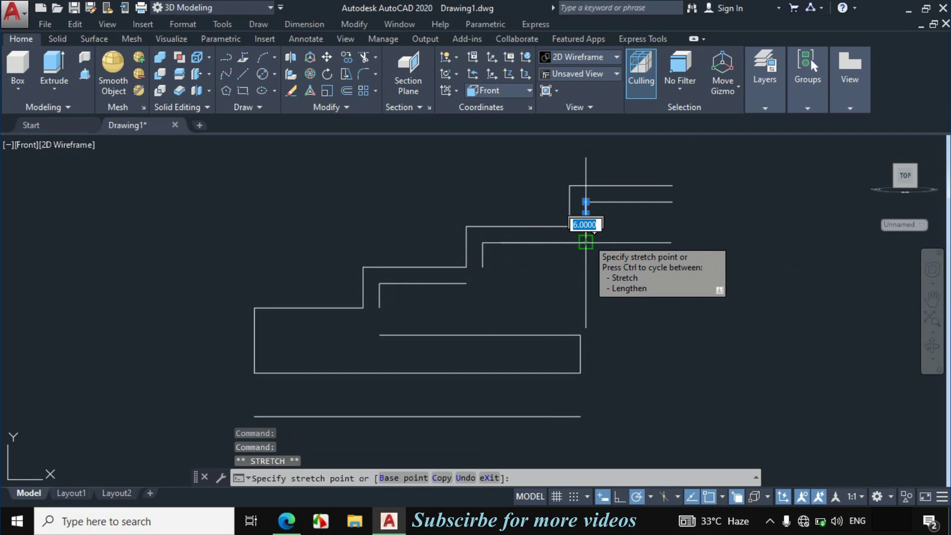
click(586, 242)
key(Escape)
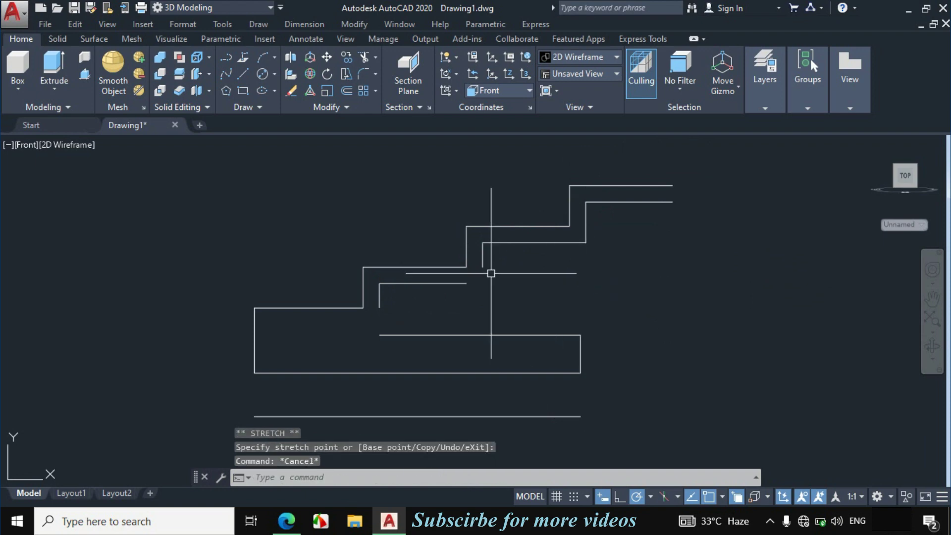
Step: Stretch the lower step line right and the middle riser down so they meet
click(457, 284)
click(466, 283)
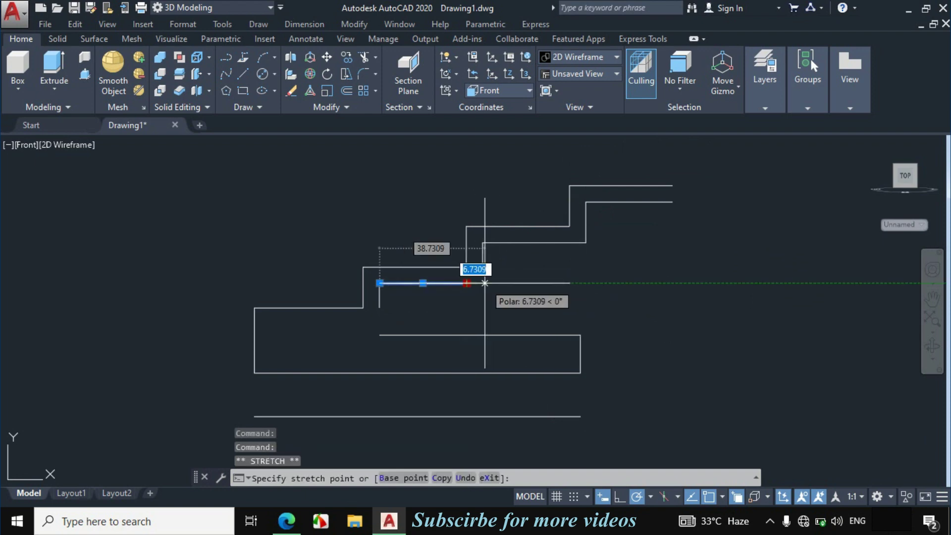
click(483, 282)
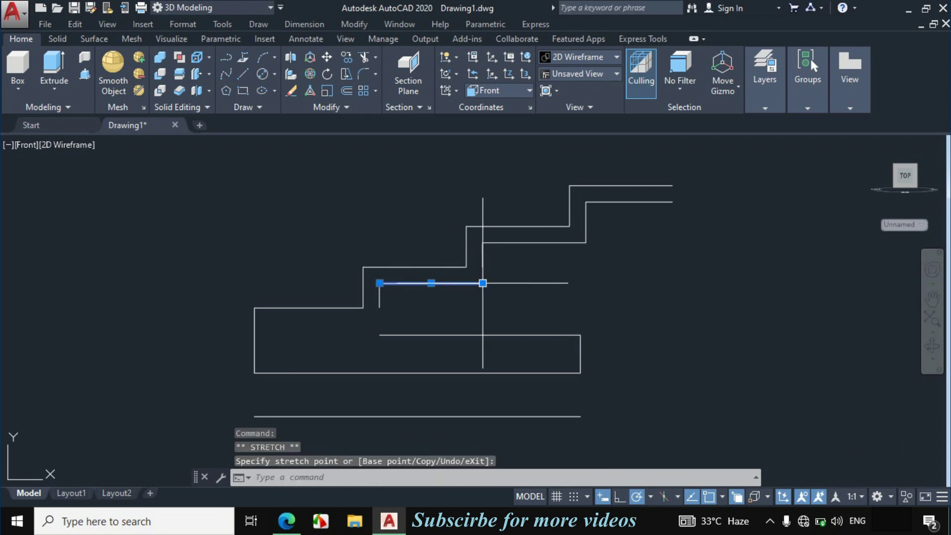
key(Escape)
click(483, 267)
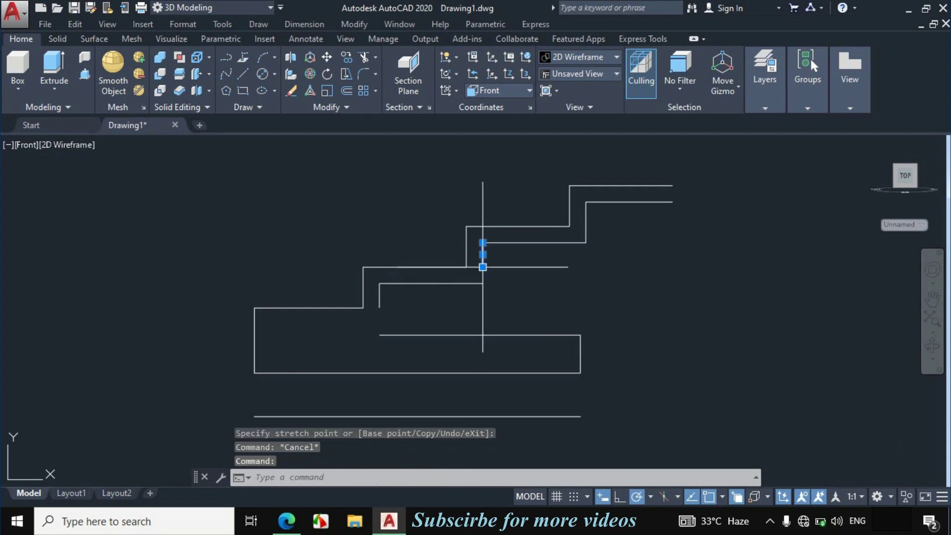
click(483, 267)
click(483, 283)
key(Escape)
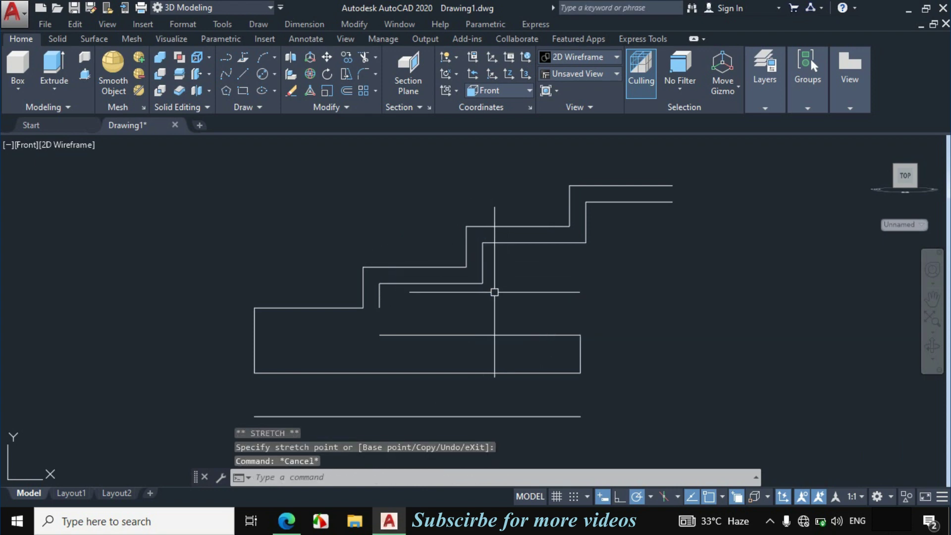
Step: Extend the lower riser down to the inner base line
click(379, 298)
click(380, 308)
click(379, 335)
key(Escape)
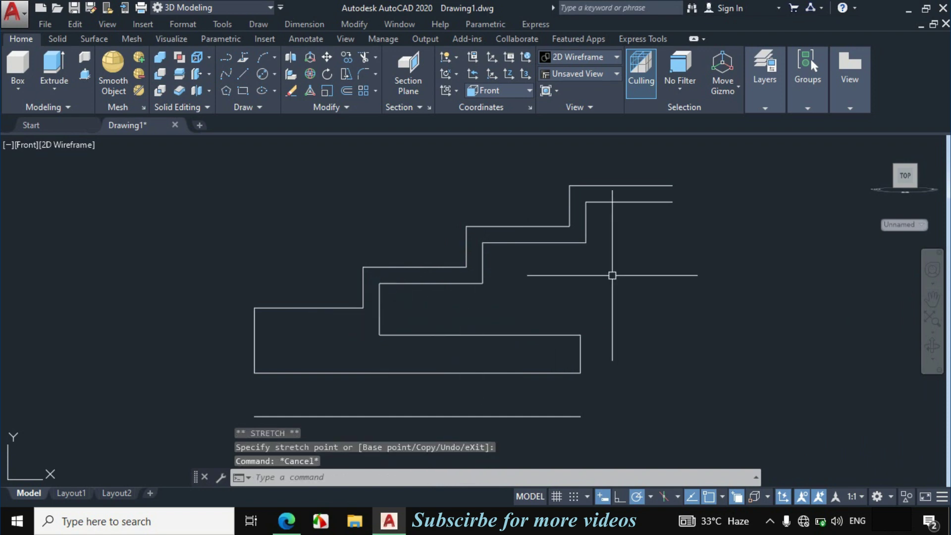
text(l)
key(Return)
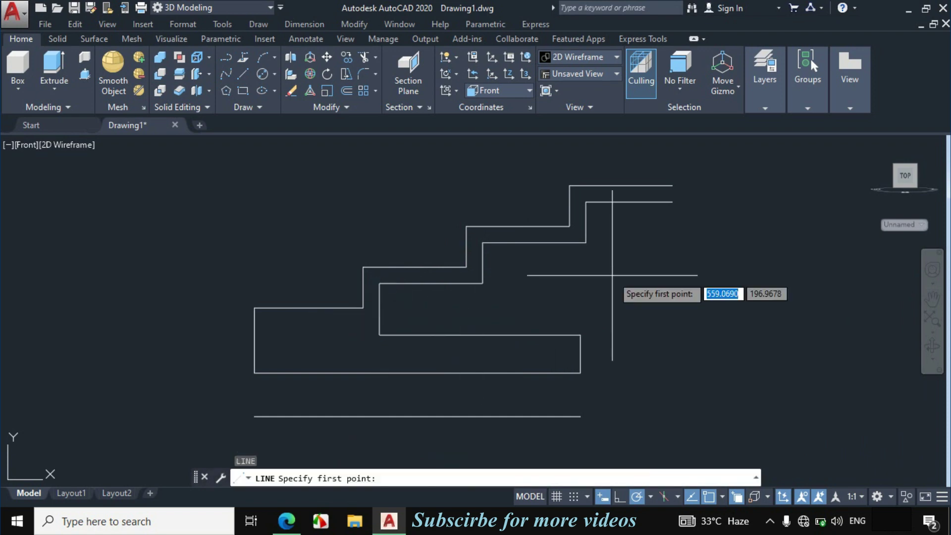
Step: Draw a line closing the profile's open right end
click(673, 185)
click(673, 201)
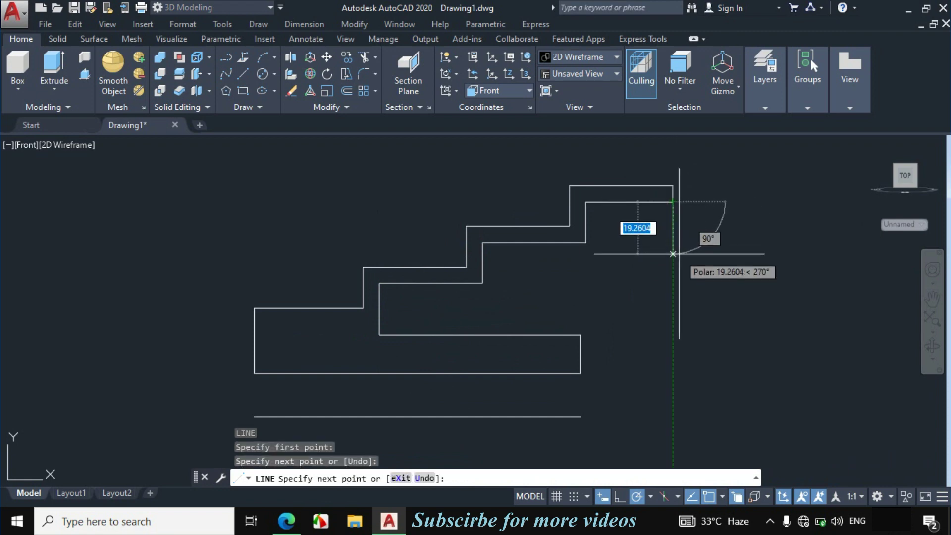
key(Escape)
Step: Join all 18 outline lines into one closed polyline, then check the reference PDF
click(706, 170)
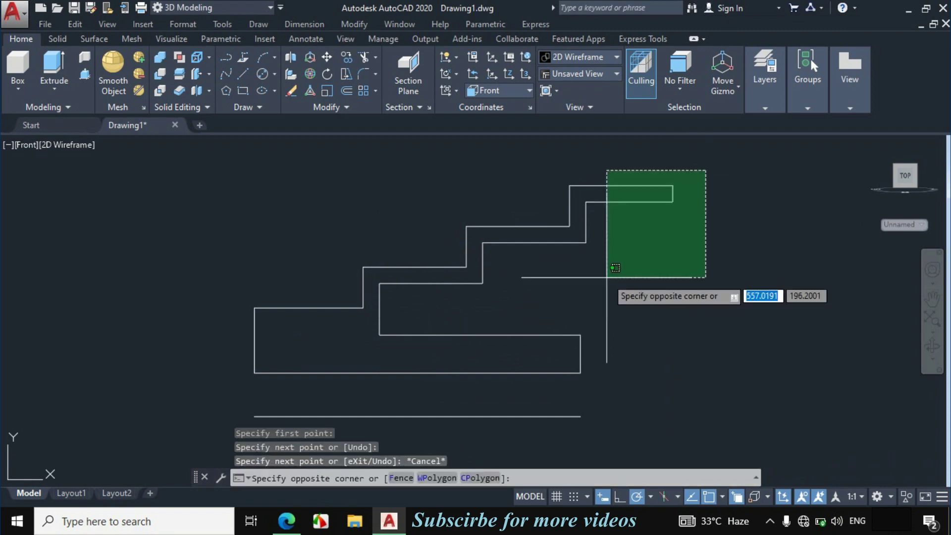
click(219, 377)
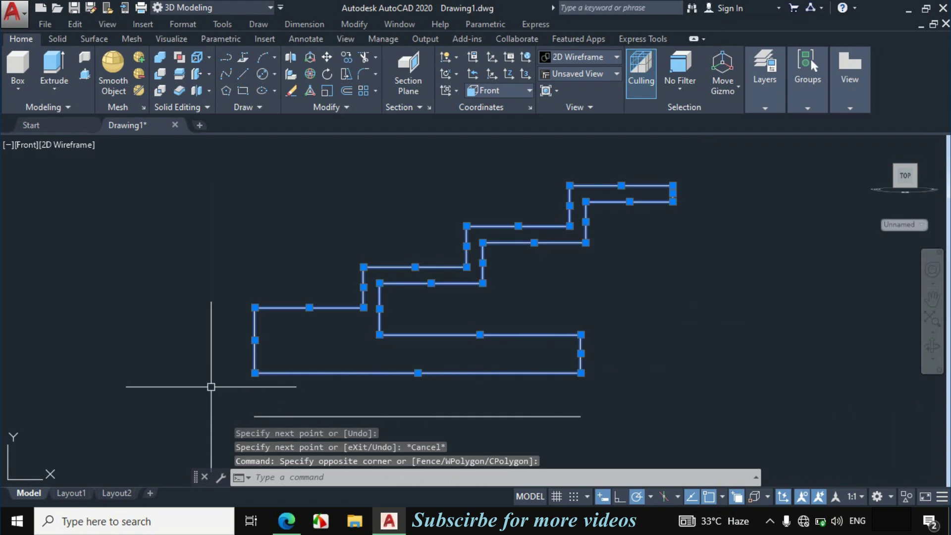
key(Return)
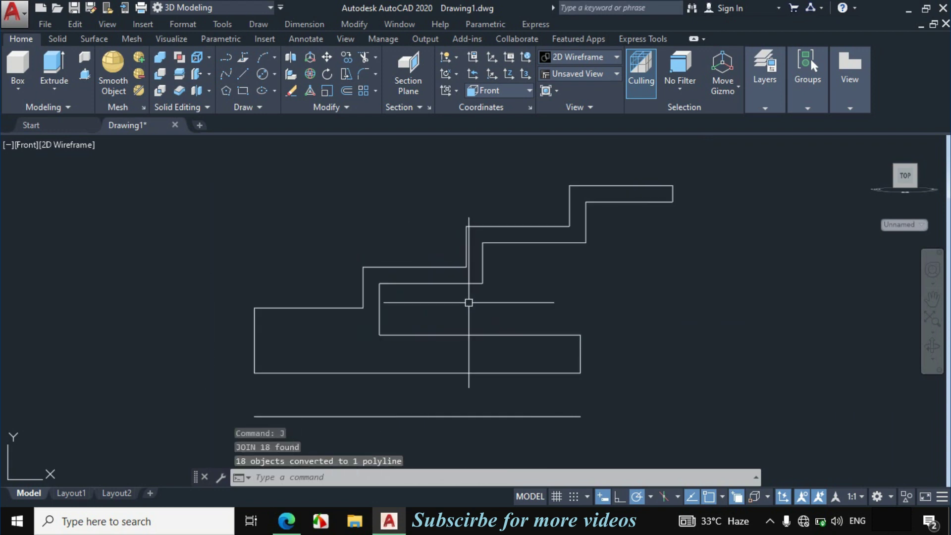
click(286, 520)
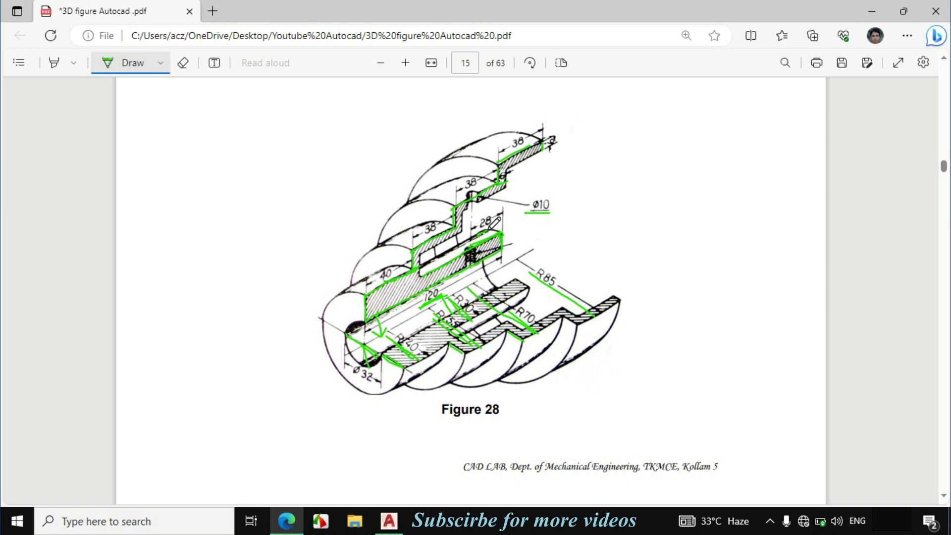
click(389, 520)
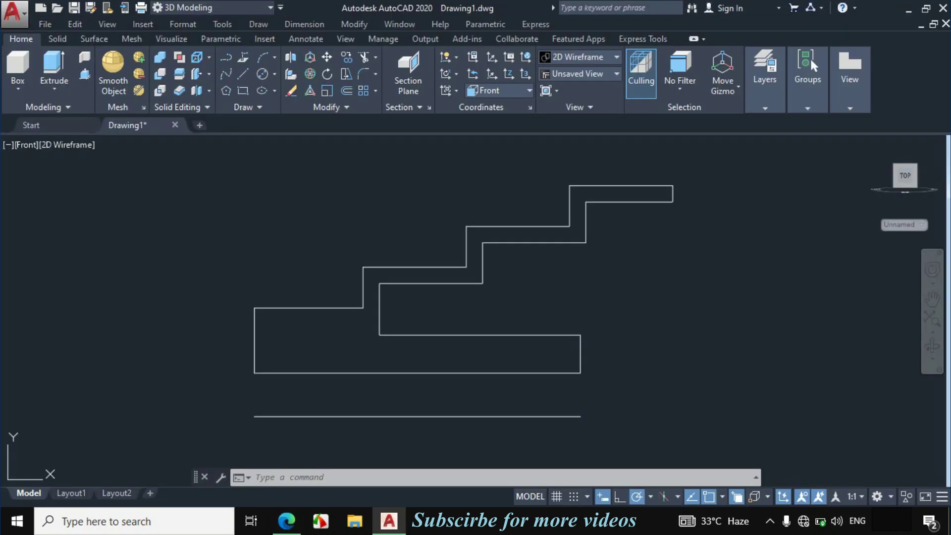
Step: Draw a vertical line starting 28 in from the base line's end
click(242, 75)
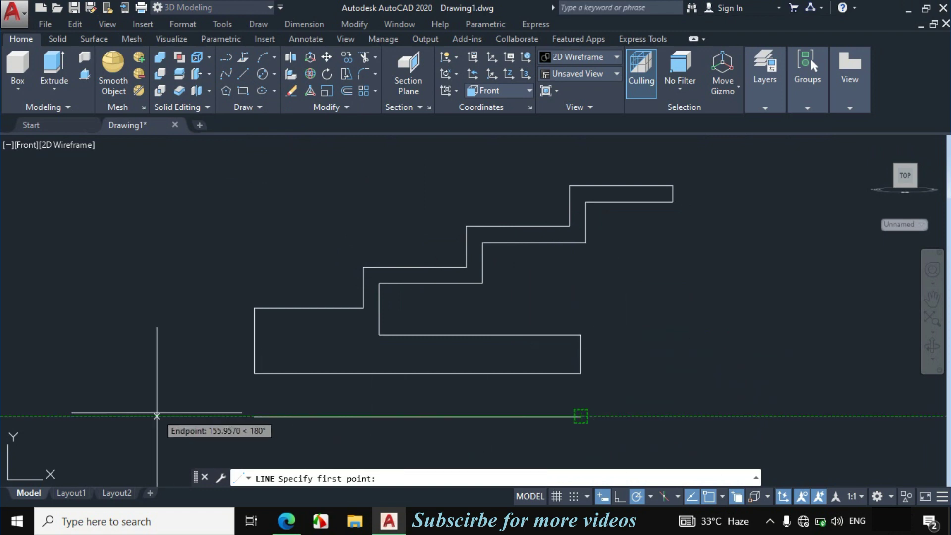
text(28)
key(Return)
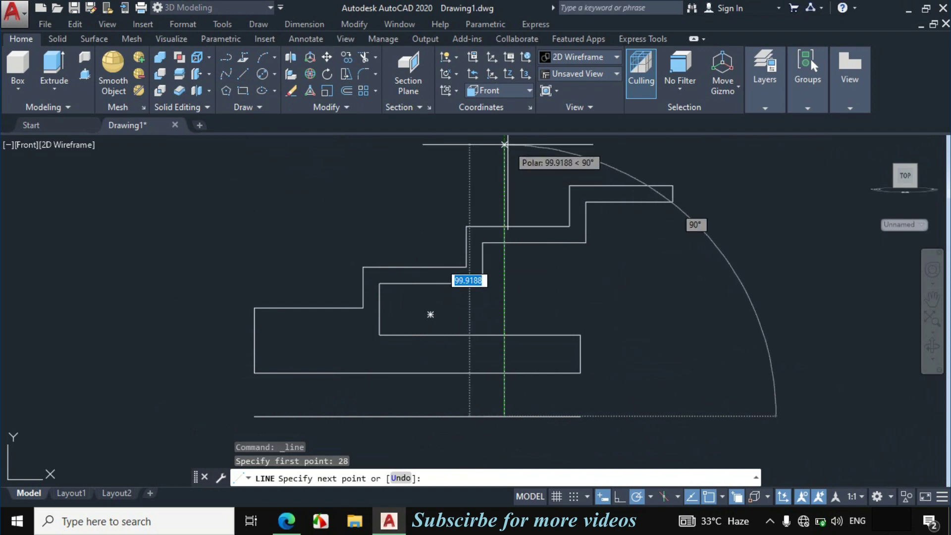
click(504, 144)
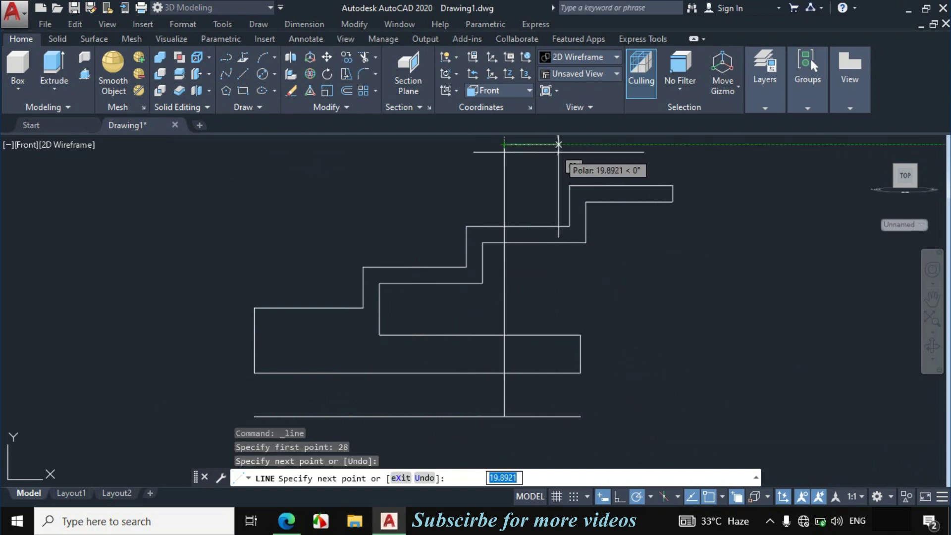
key(Escape)
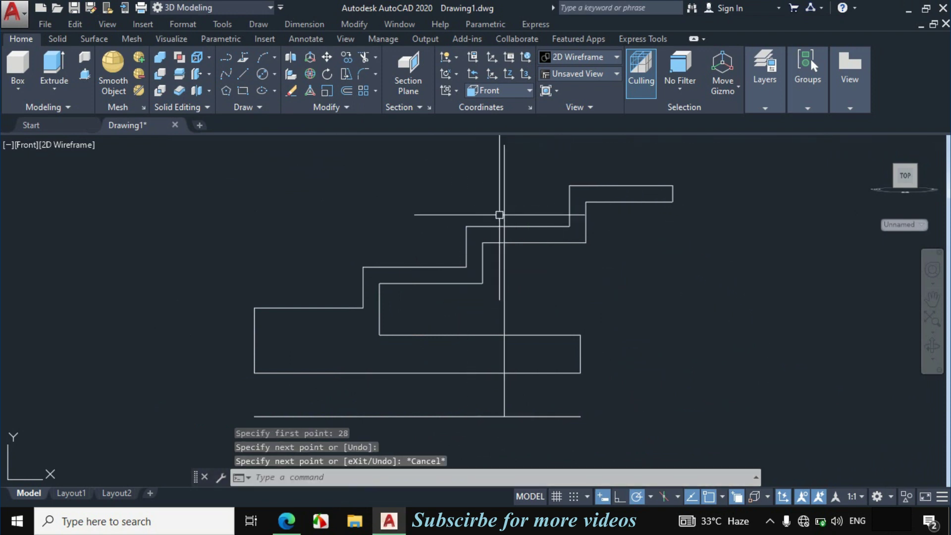
Step: Draw a circle of diameter 10 beside the profile
click(275, 74)
click(292, 121)
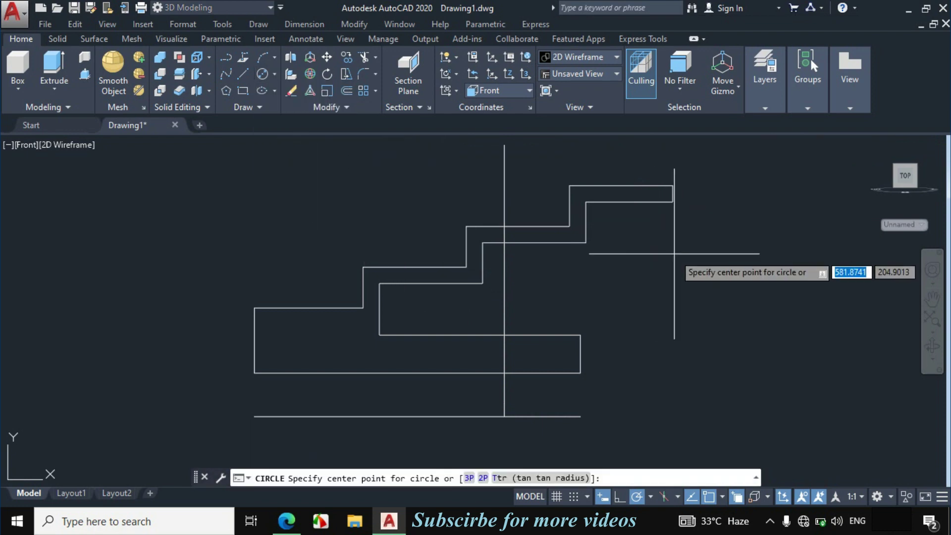
click(777, 180)
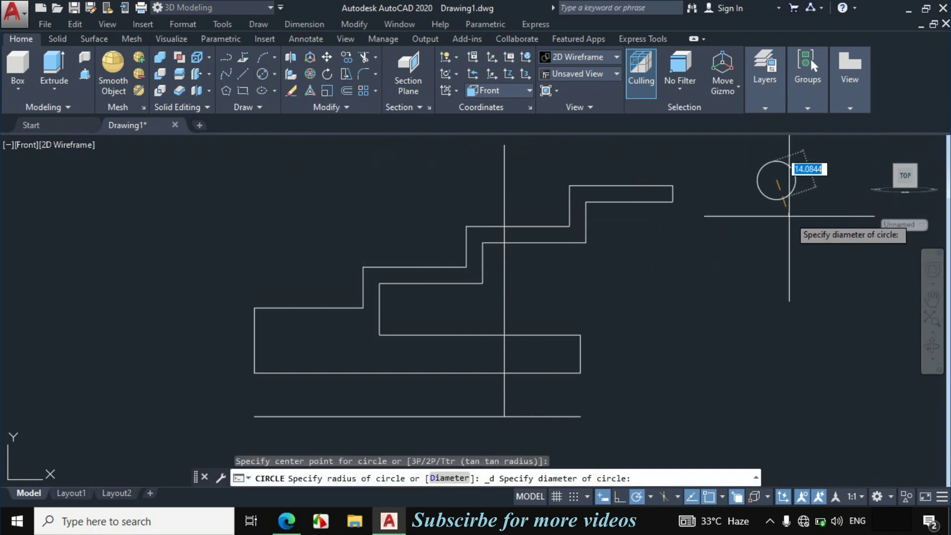
key(Return)
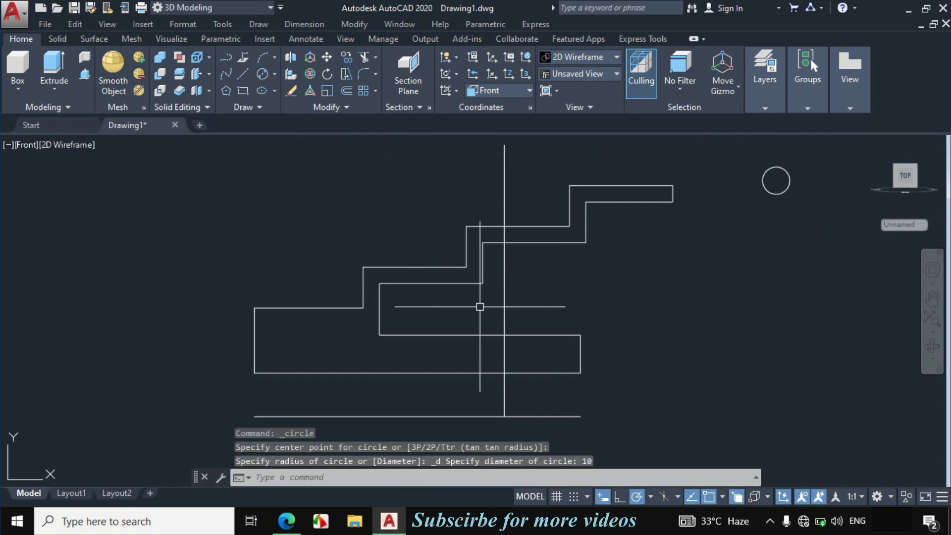
Step: Set the visual style to Shades of Gray and the view to SW Isometric
click(68, 145)
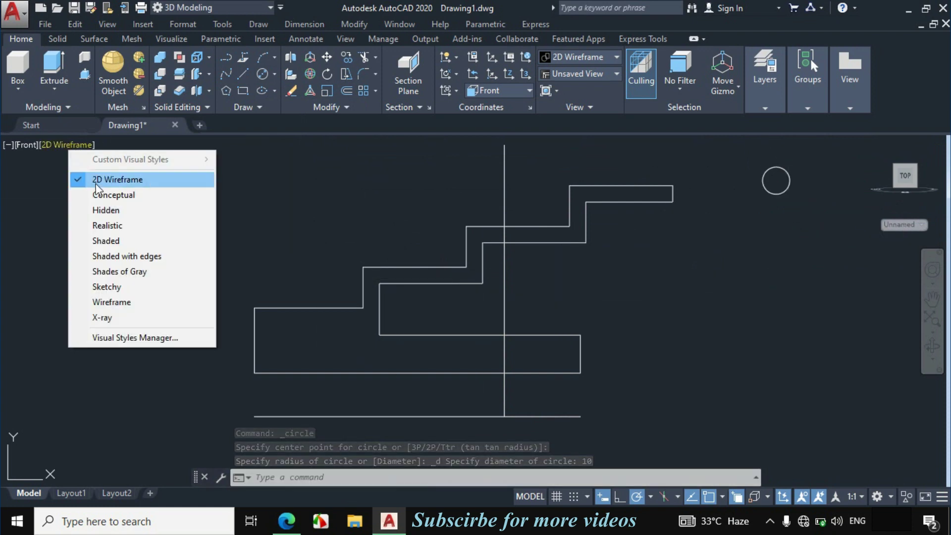
click(132, 275)
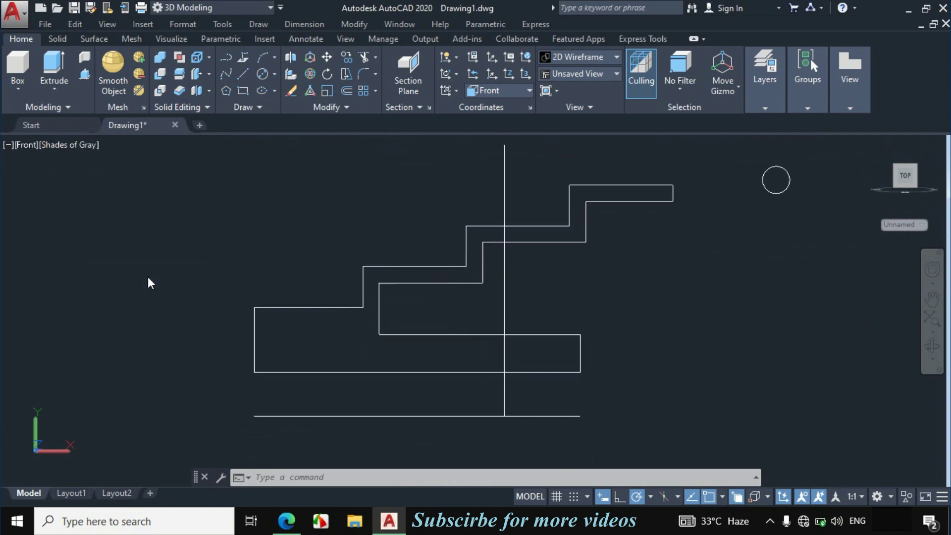
click(28, 144)
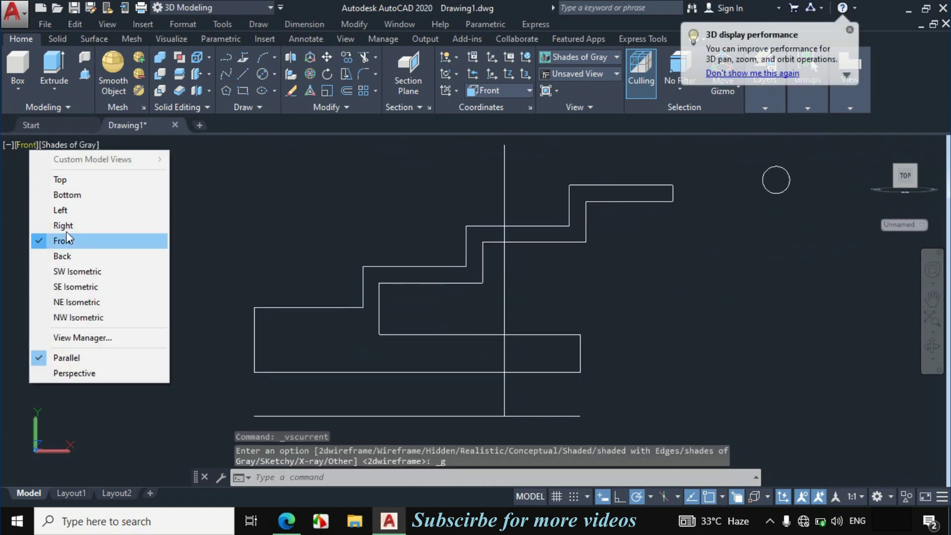
click(82, 271)
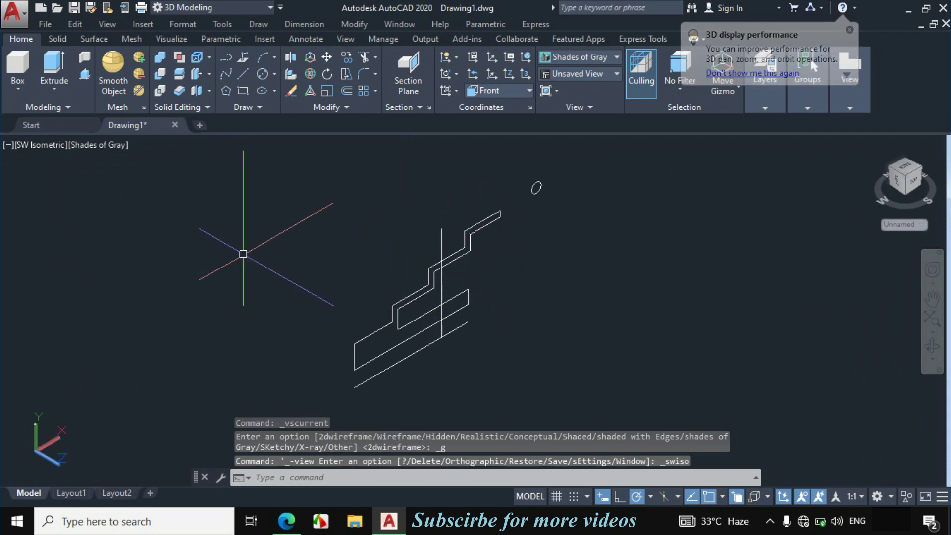
Step: Revolve the stepped profile 360° about the base line into a solid
click(52, 87)
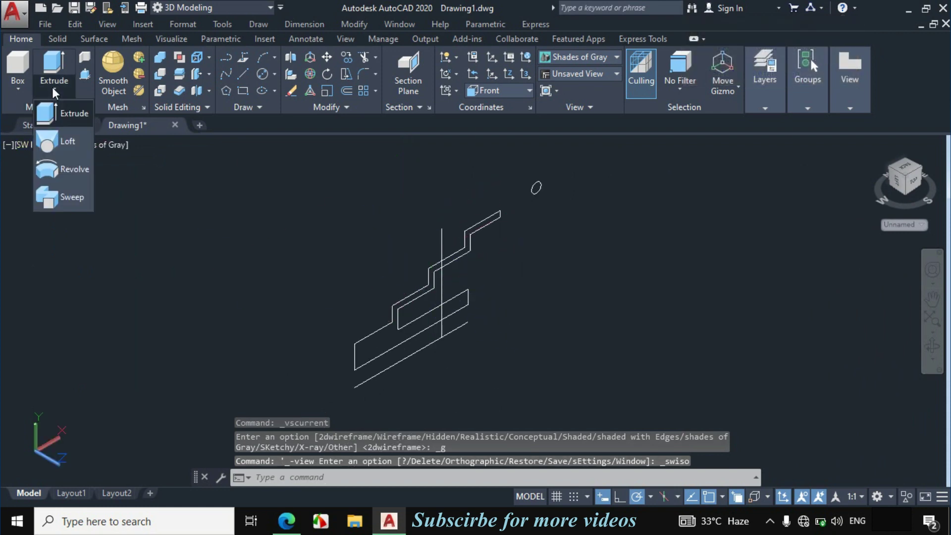
click(61, 163)
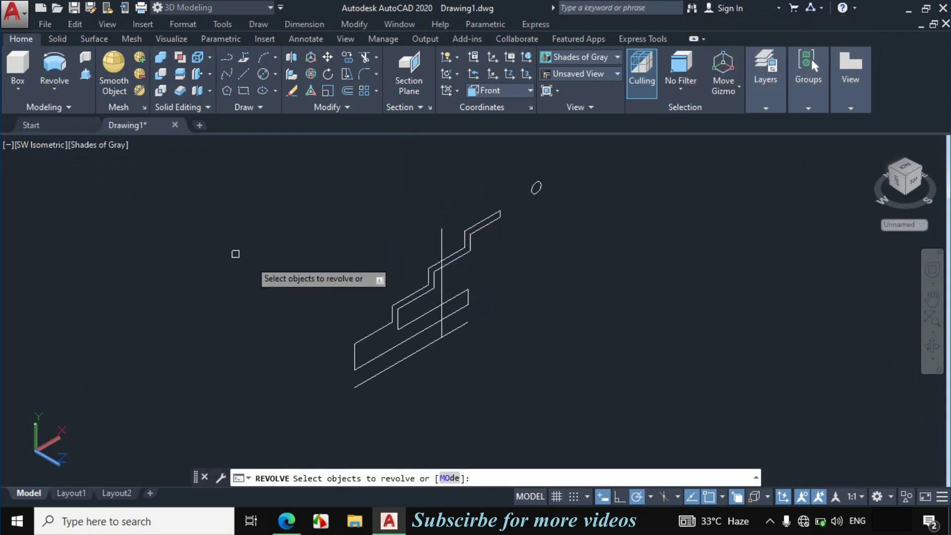
click(382, 327)
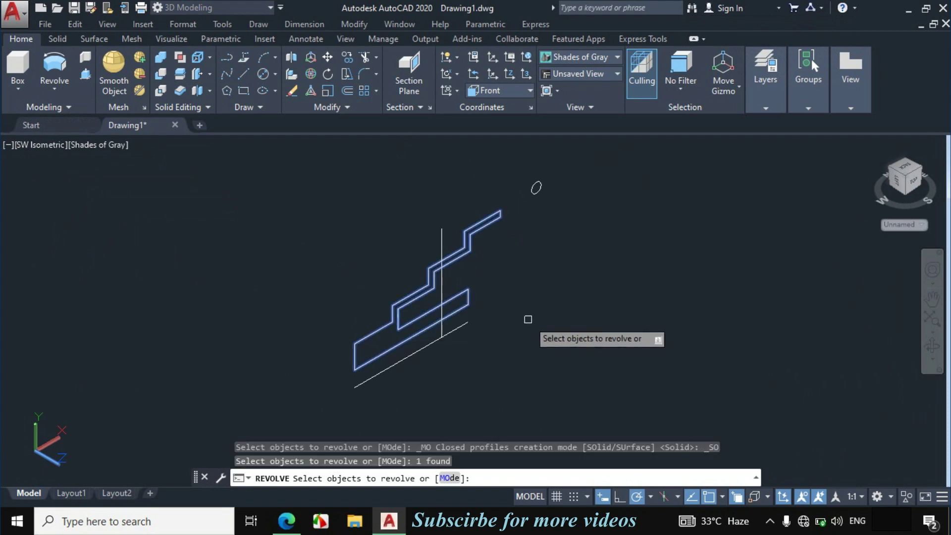
key(Return)
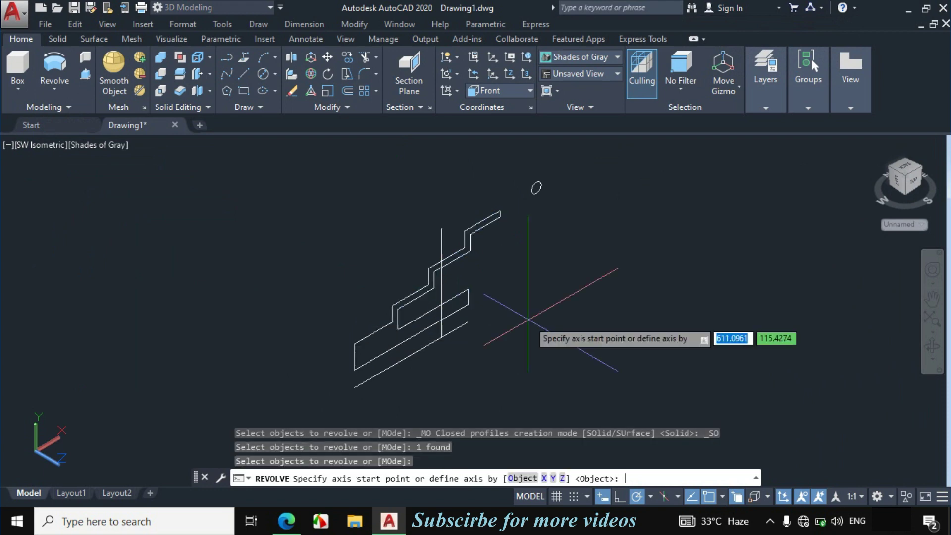
click(354, 388)
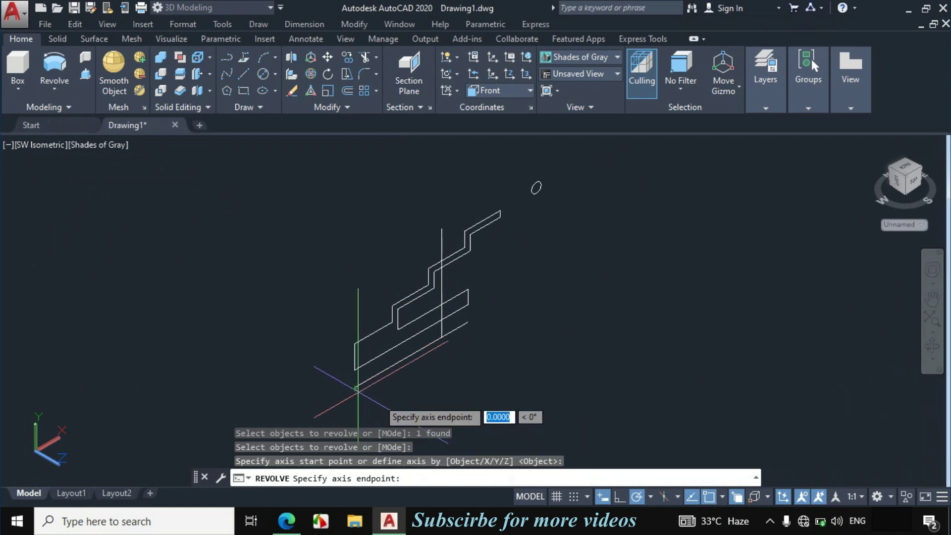
click(468, 323)
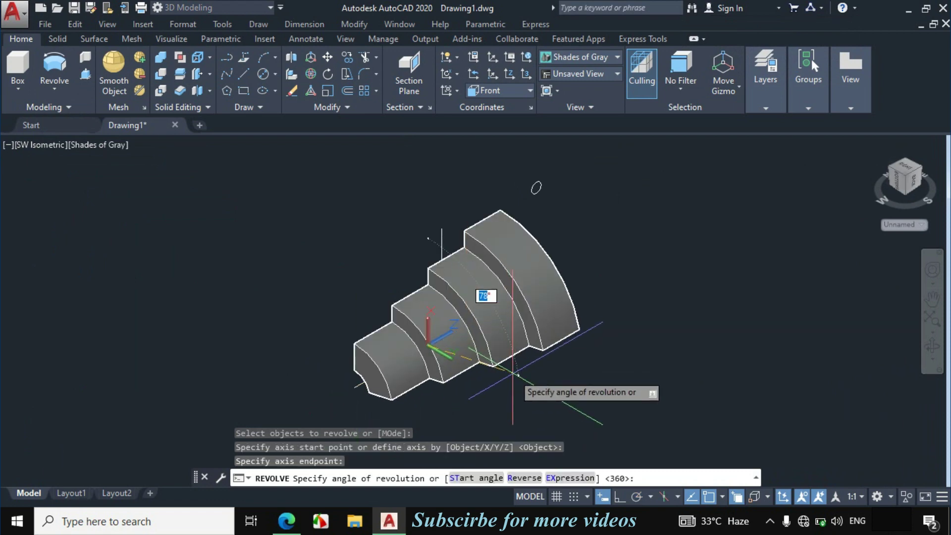
text(360)
key(Return)
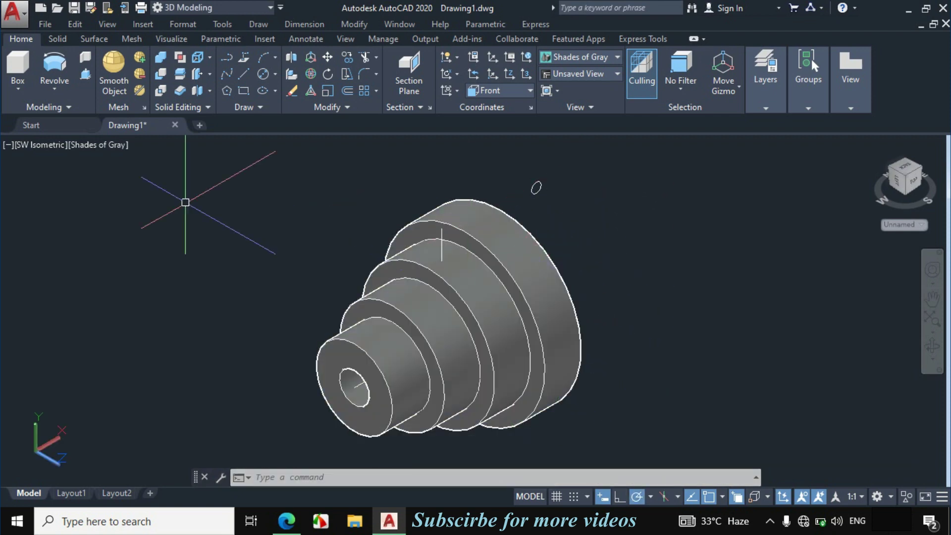
Step: Sweep the 10-diameter circle along the vertical line to form a cylindrical pin
click(53, 88)
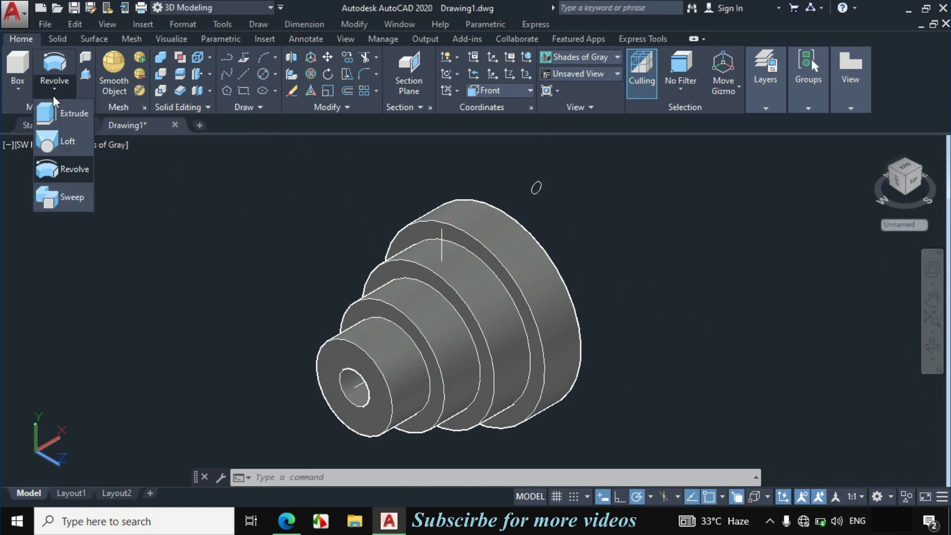
click(70, 197)
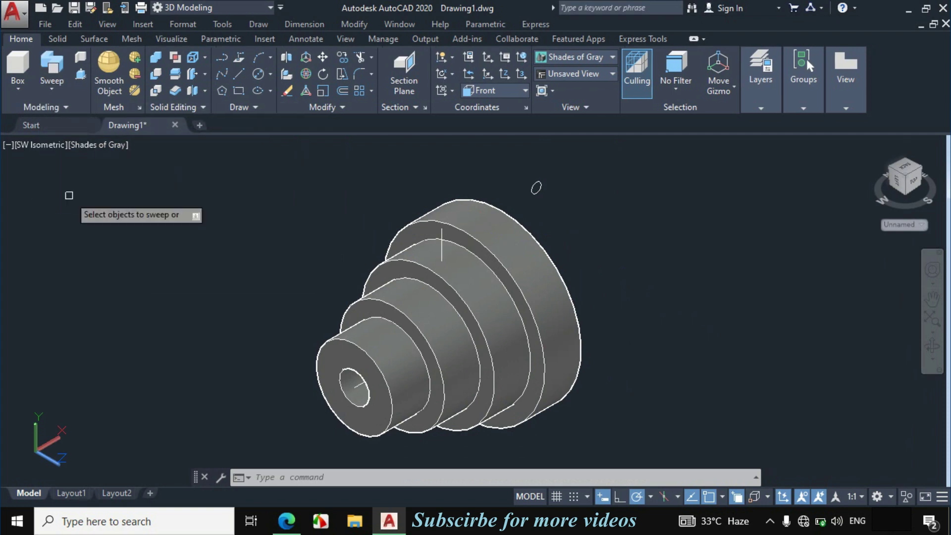
click(537, 189)
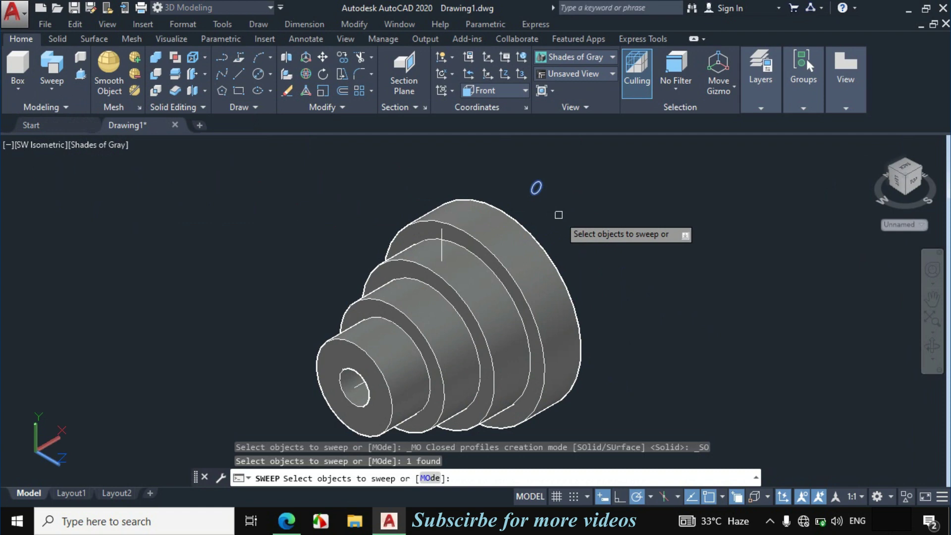
key(Return)
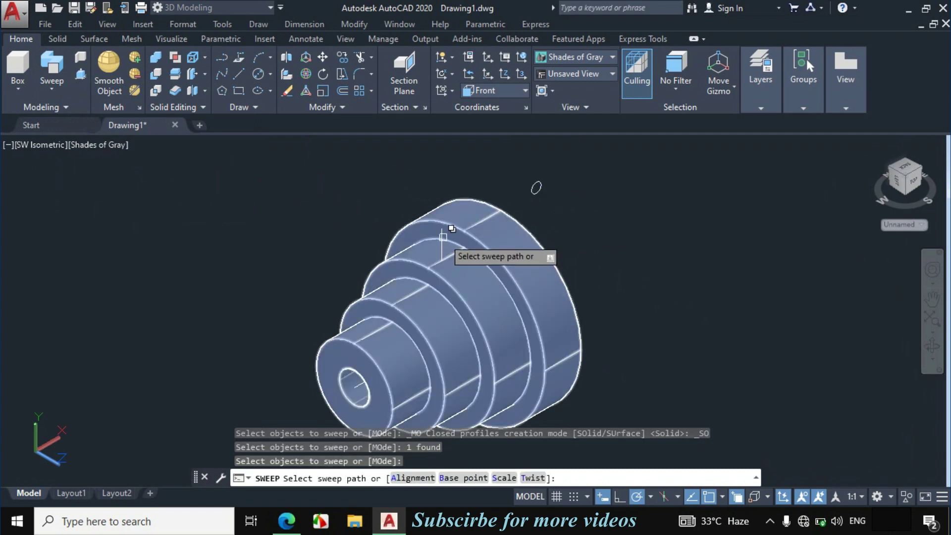
click(442, 237)
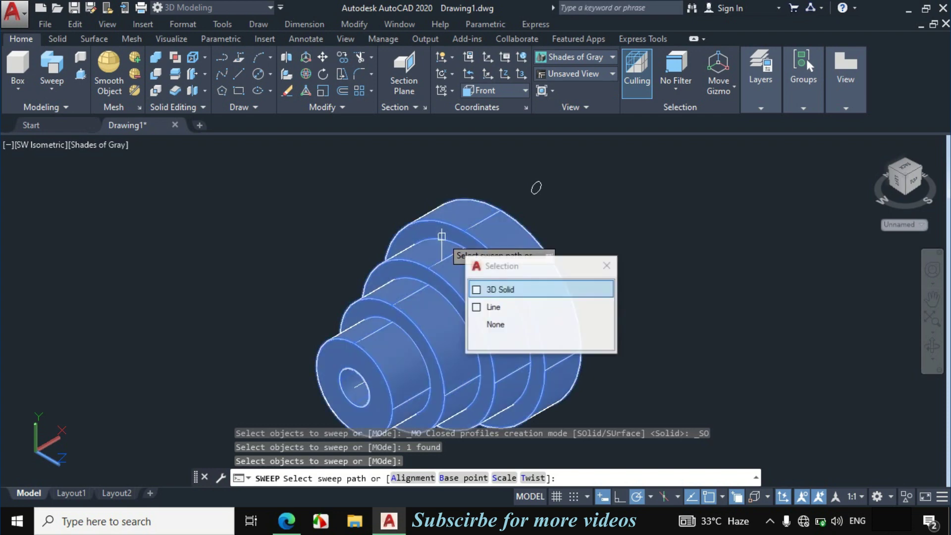
click(520, 303)
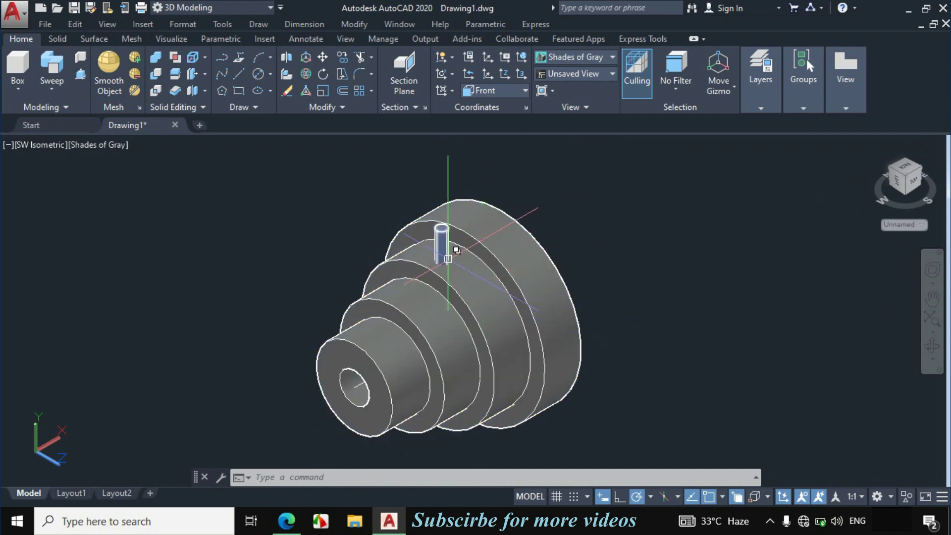
Step: Subtract the pin solid from the stepped part, leaving a 10-diameter radial hole
click(155, 76)
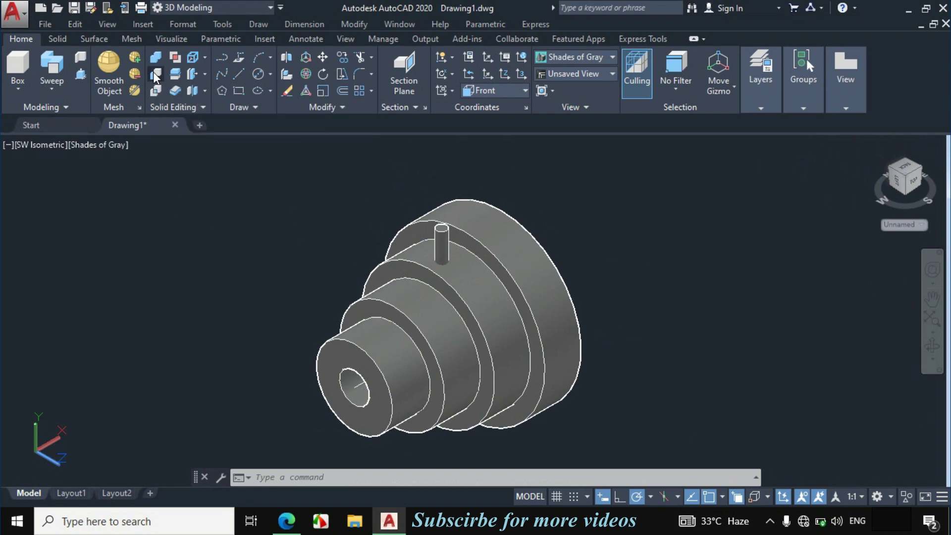
click(578, 331)
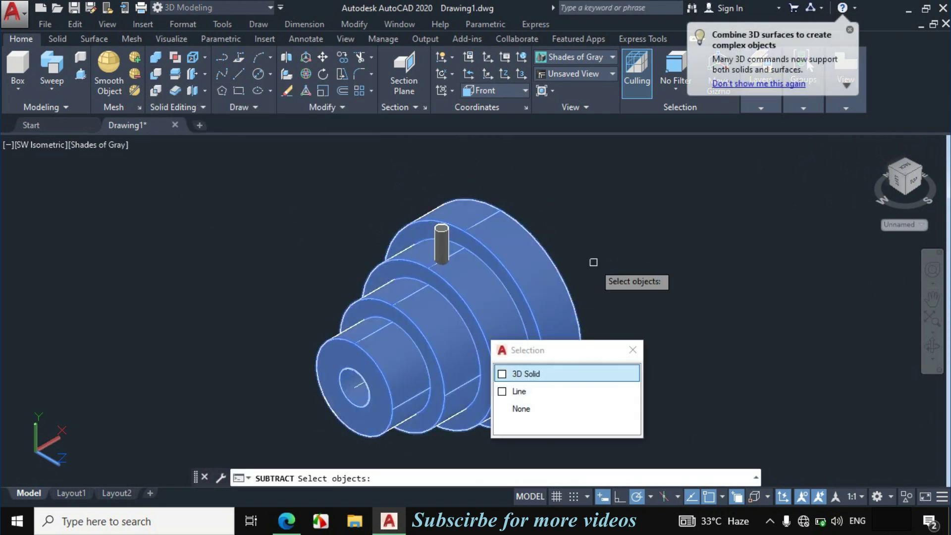
click(554, 372)
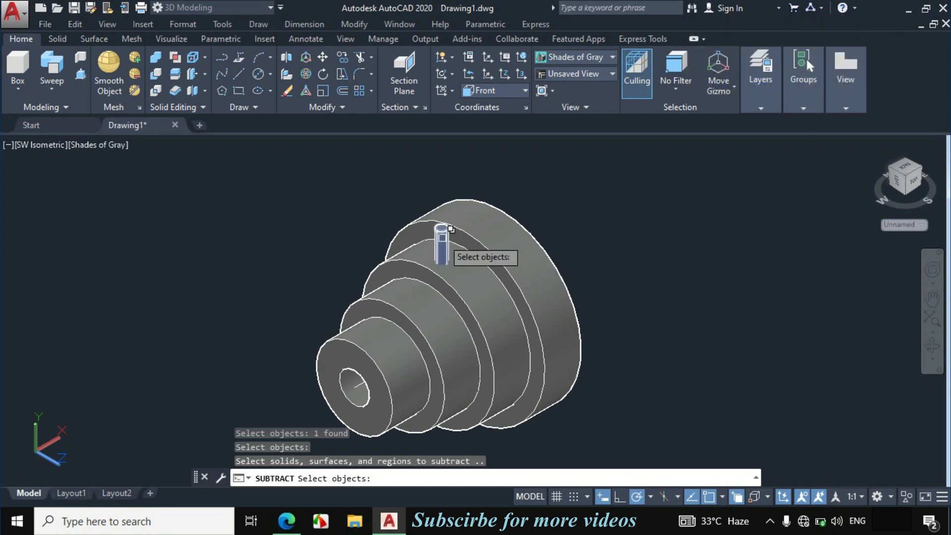
click(441, 243)
click(523, 294)
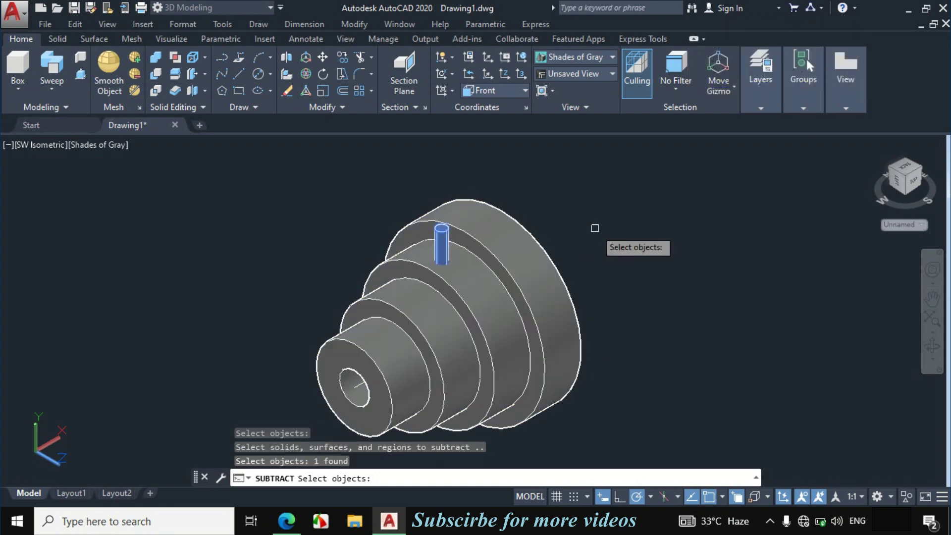
key(Return)
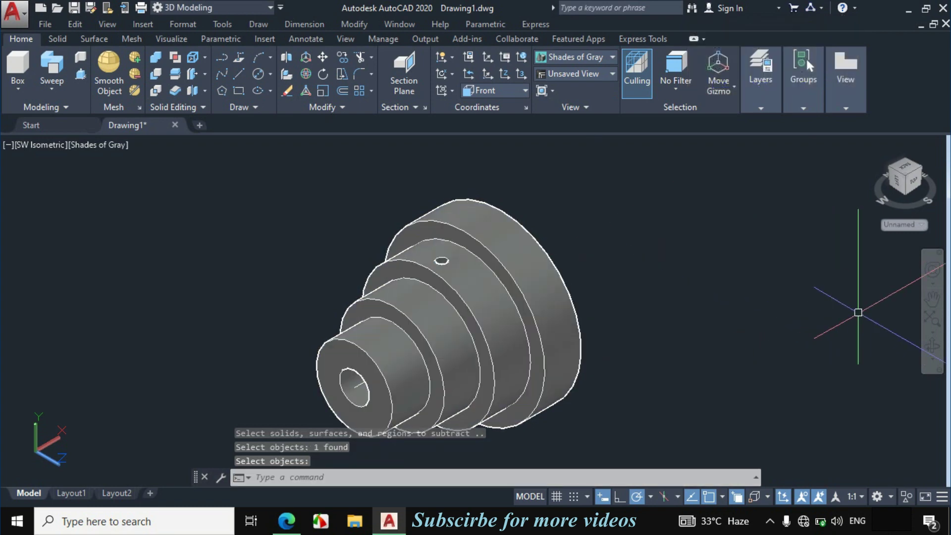
click(932, 343)
drag(495, 346, 531, 266)
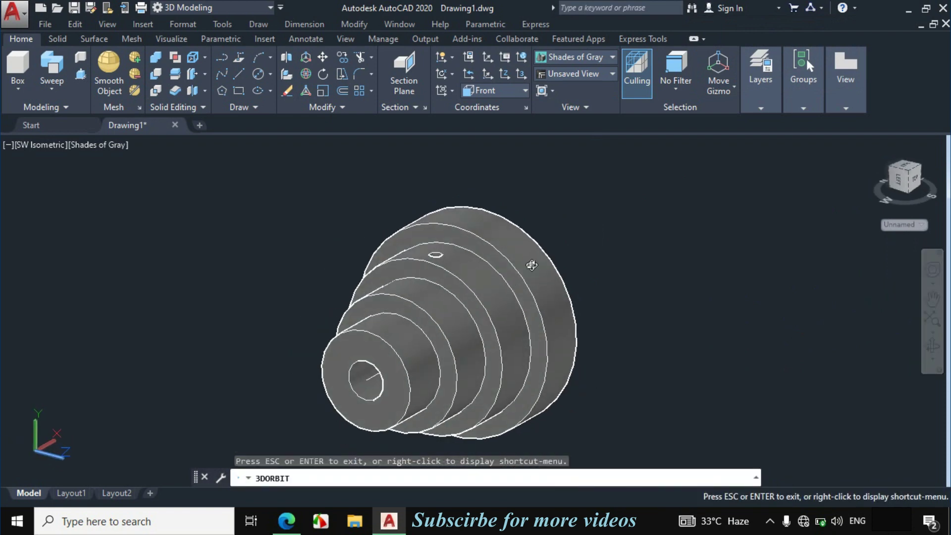
Step: Exit orbit and bring up the Figure 28 reference PDF
key(Escape)
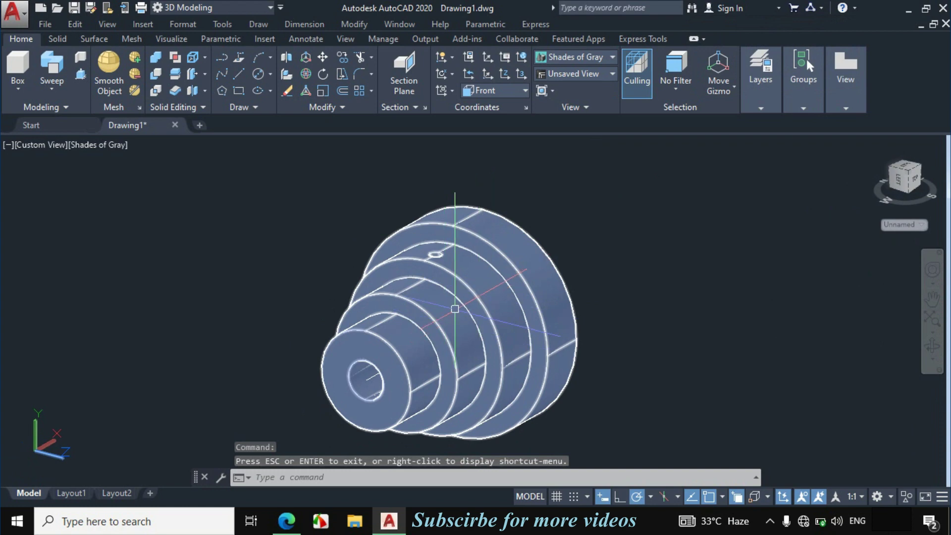
click(286, 521)
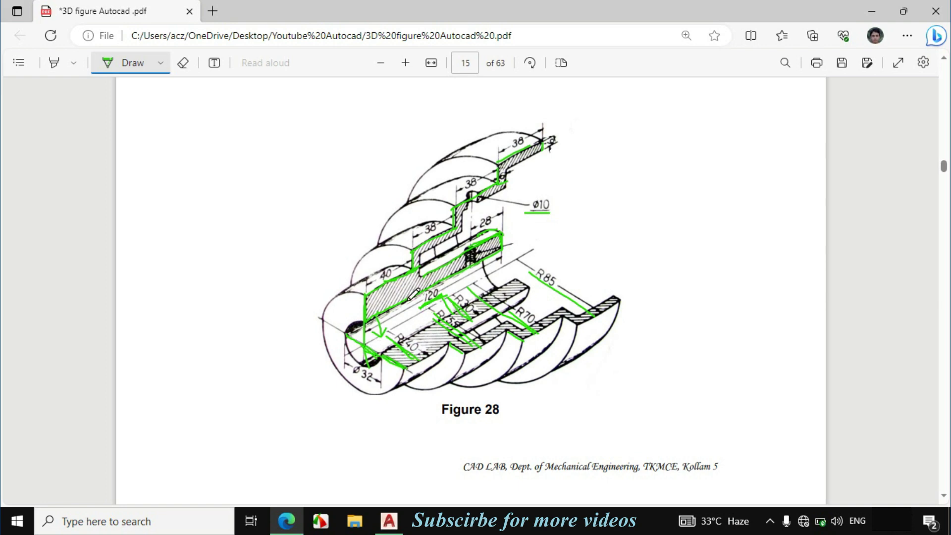
Step: In the Left view, draw a vertical line from the bore's centre up past the rim
click(389, 521)
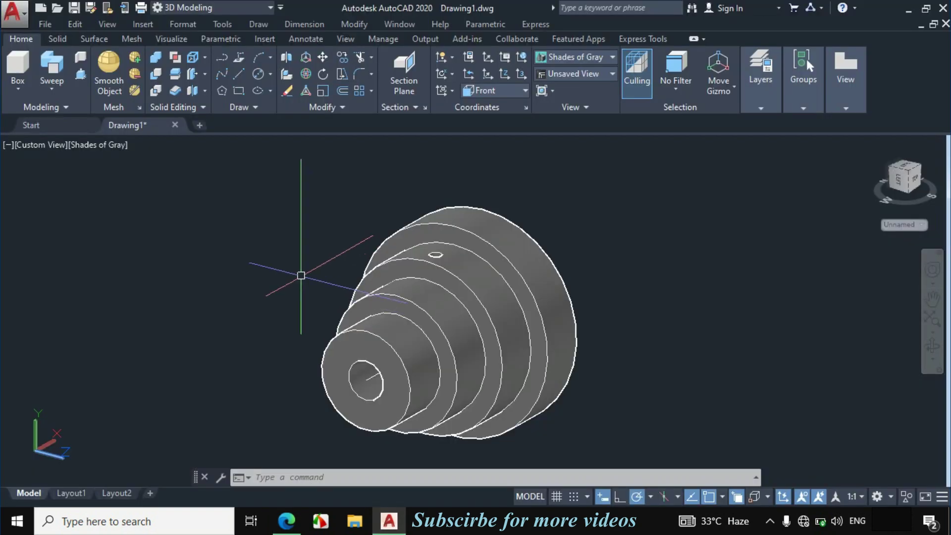
click(30, 145)
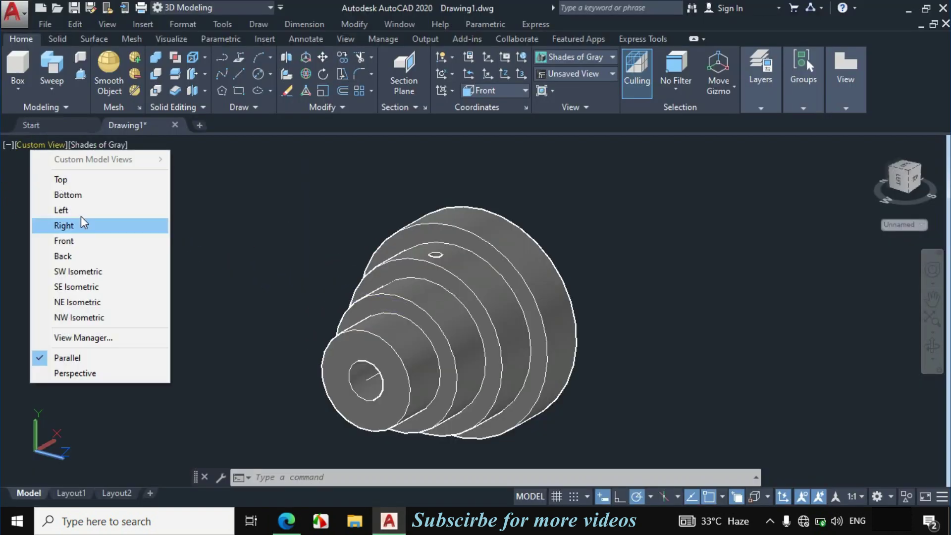
click(86, 209)
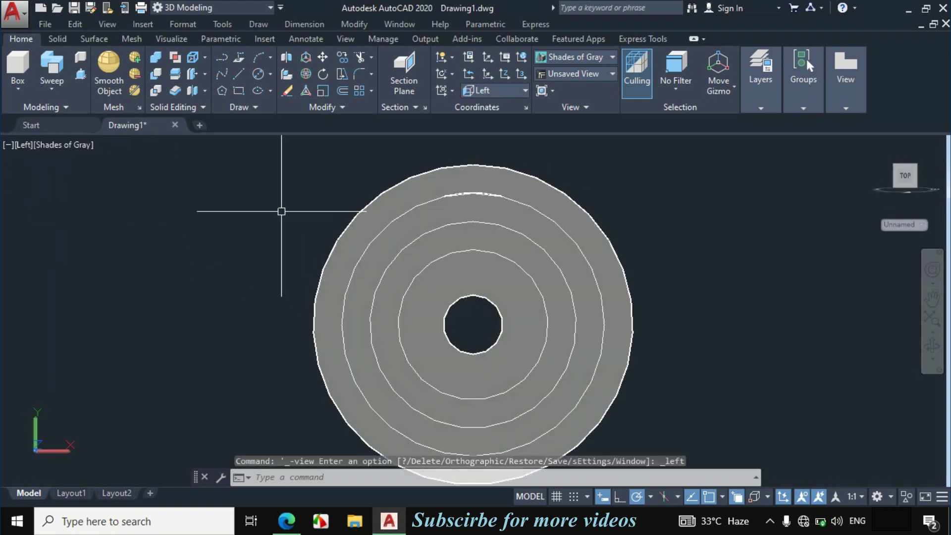
click(238, 73)
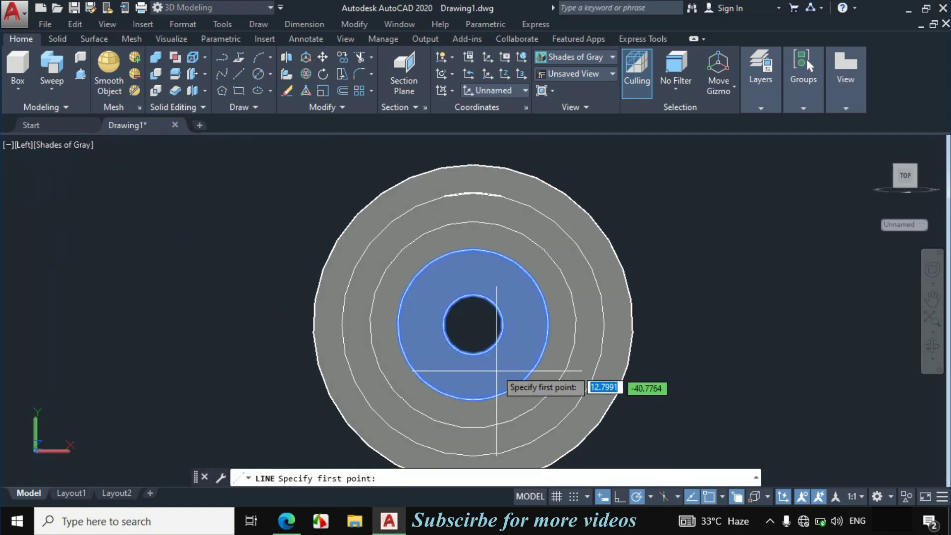
click(473, 323)
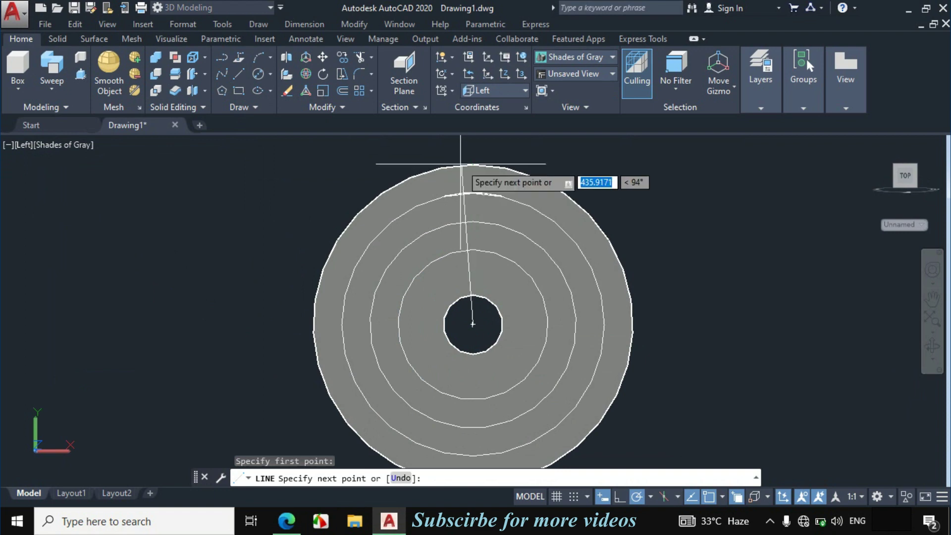
click(473, 138)
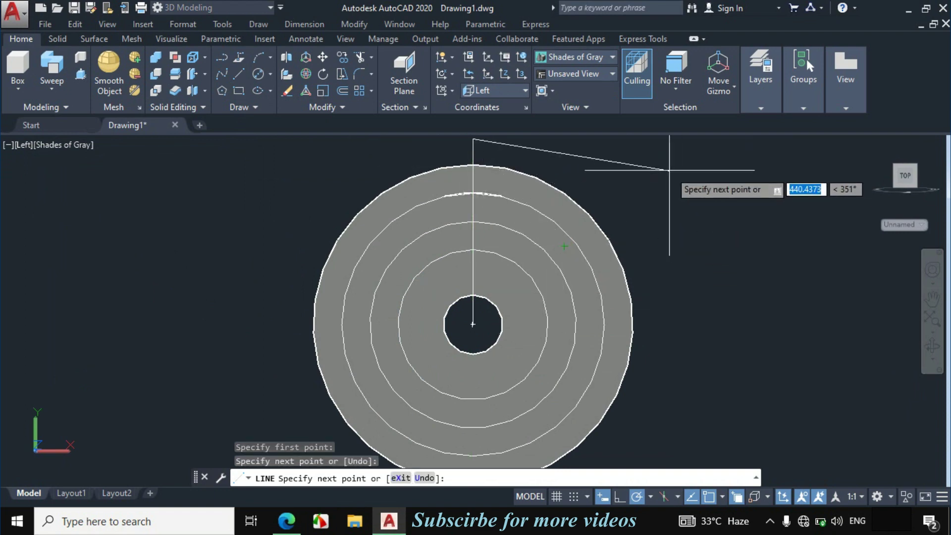
key(Escape)
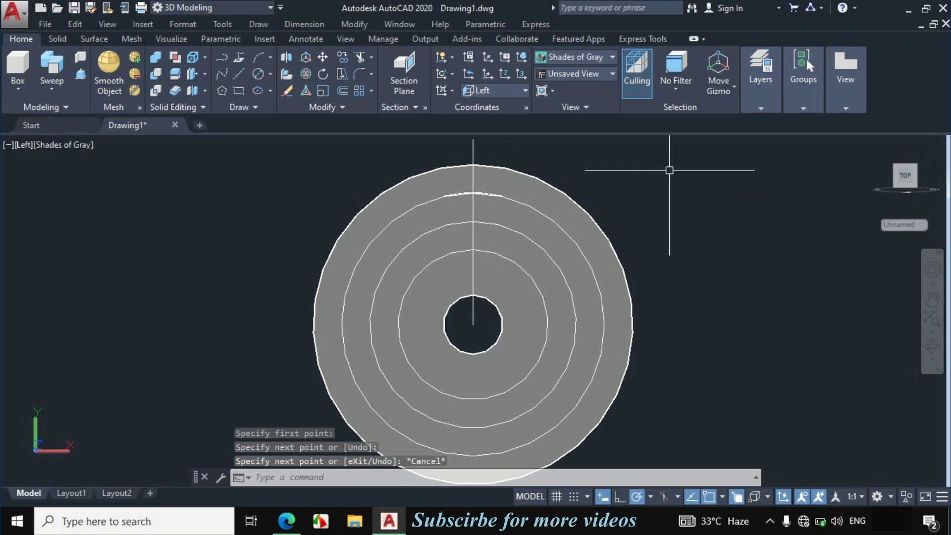
Step: Draw a horizontal line from the ring's centre out past its right edge
click(240, 73)
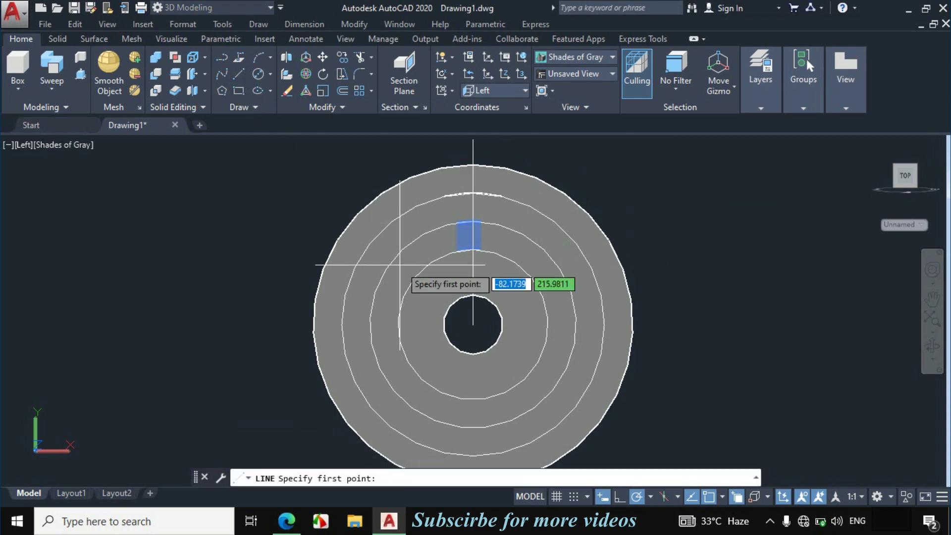
click(473, 324)
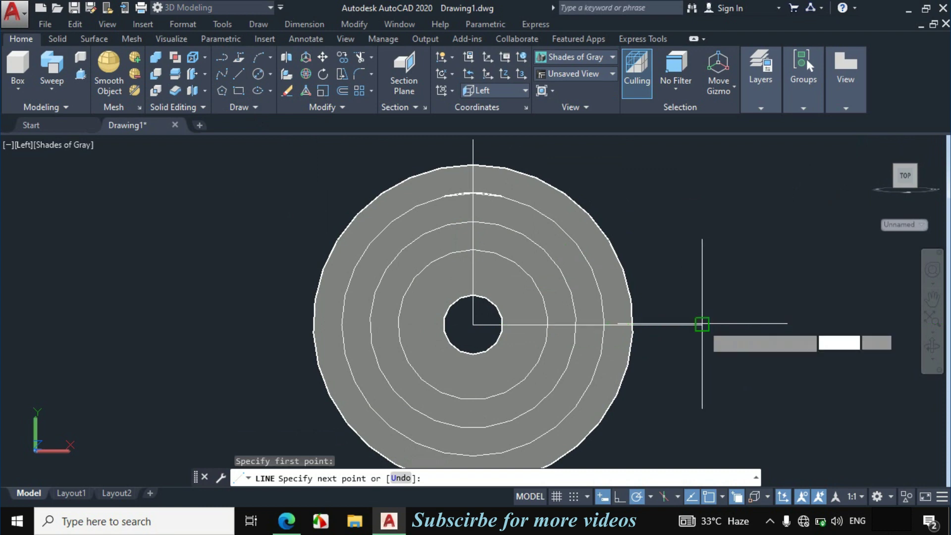
click(701, 324)
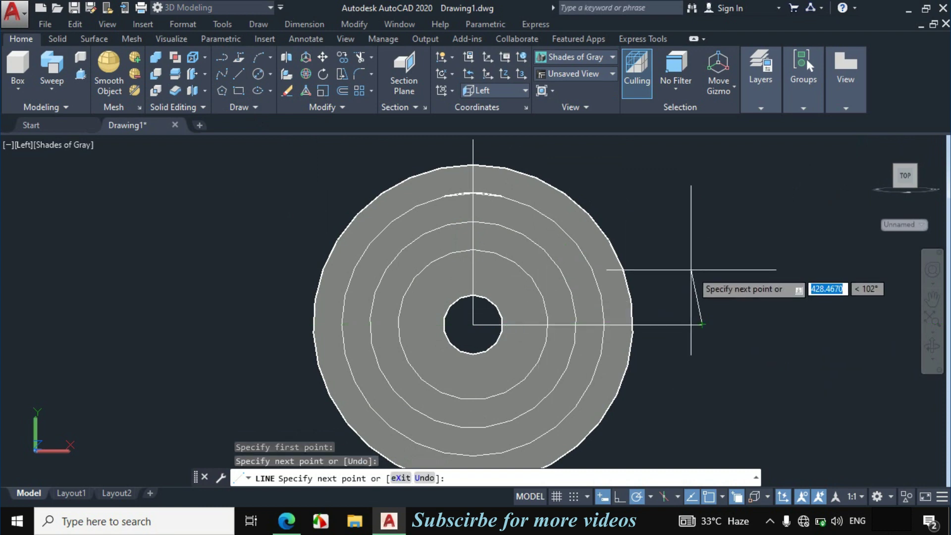
key(Escape)
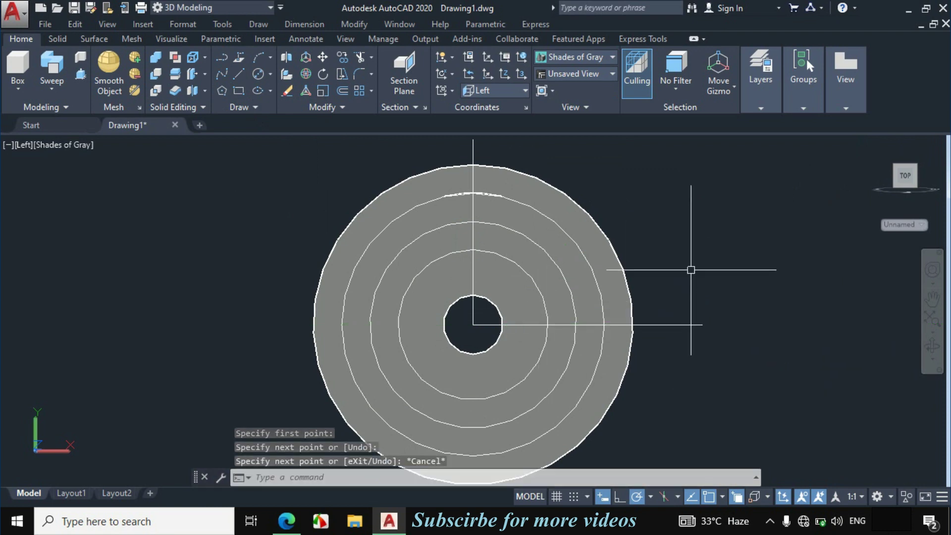
Step: Join the horizontal and vertical lines into one L-shaped polyline with J
click(701, 324)
click(474, 153)
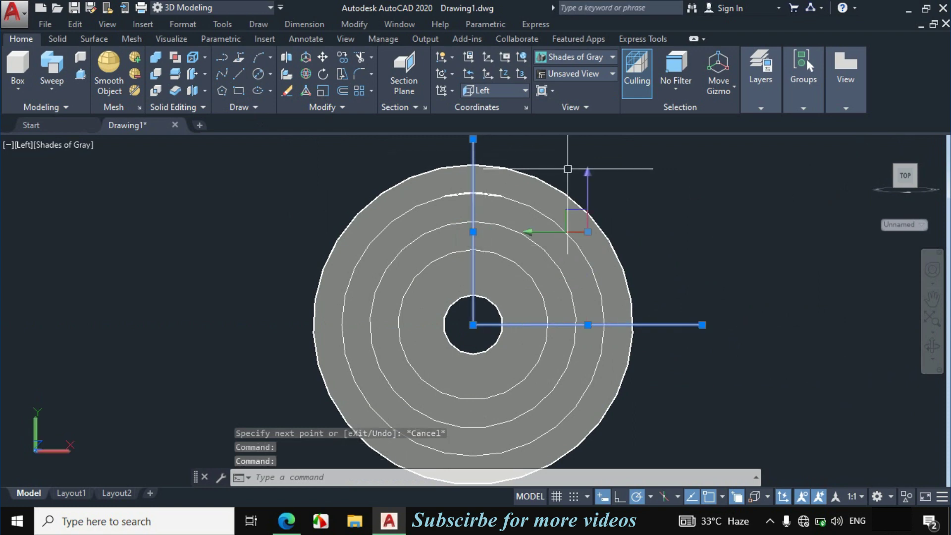
text(j)
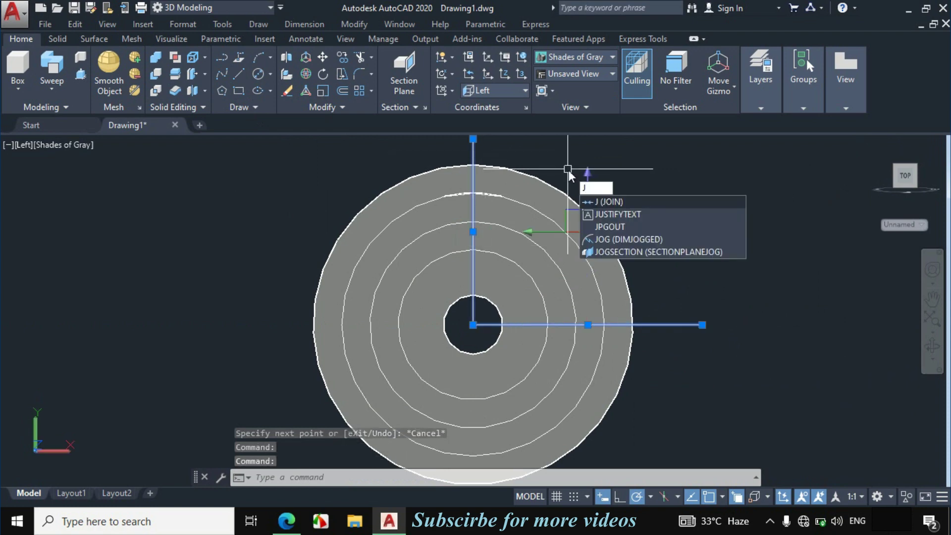
key(Return)
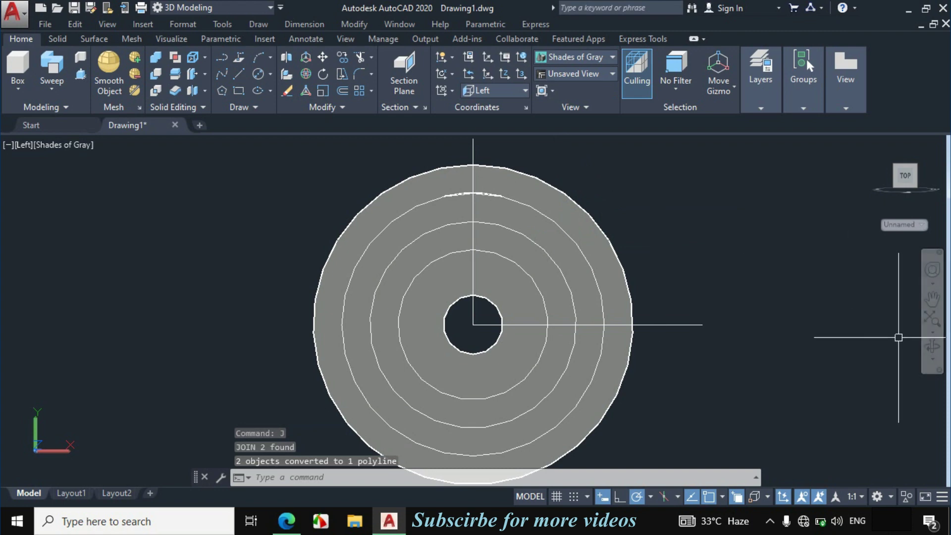
click(931, 345)
Step: Press-pull the L-shaped polyline into a sheet extending through the whole part
drag(664, 306, 599, 310)
key(Escape)
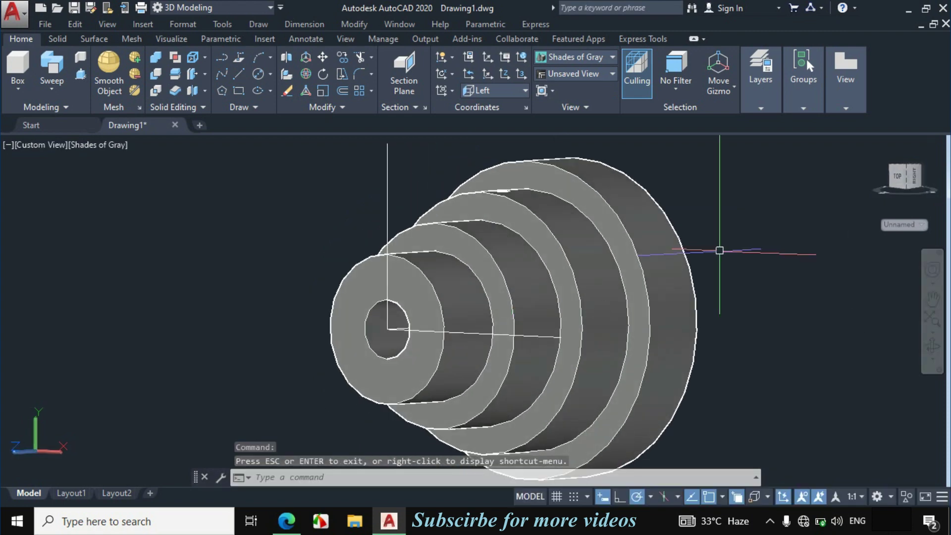
click(84, 74)
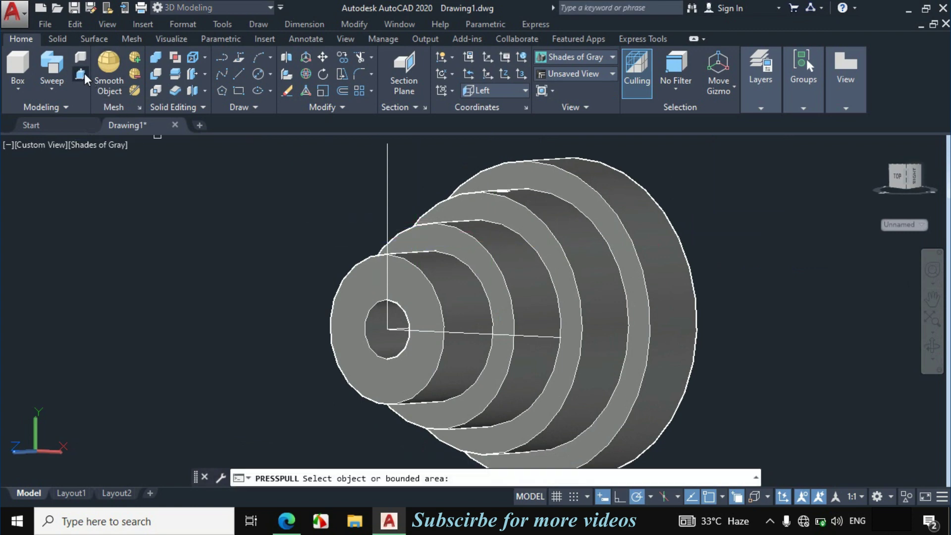
click(385, 203)
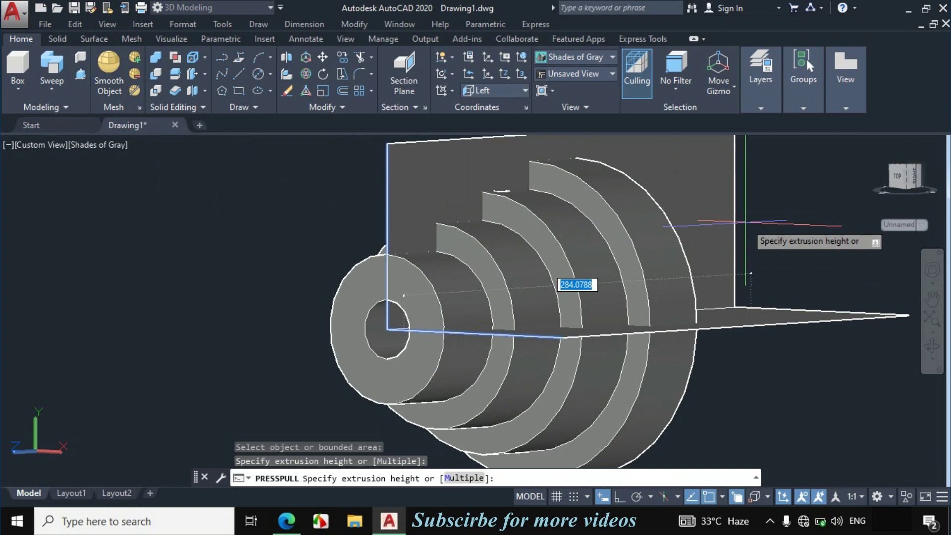
click(814, 231)
key(Escape)
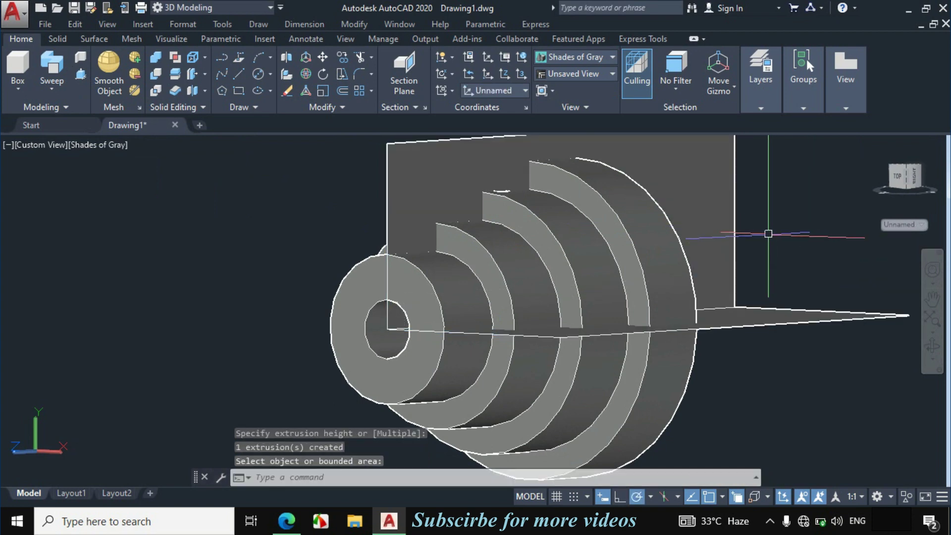
scroll(496, 293, down, 3)
scroll(672, 285, up, 2)
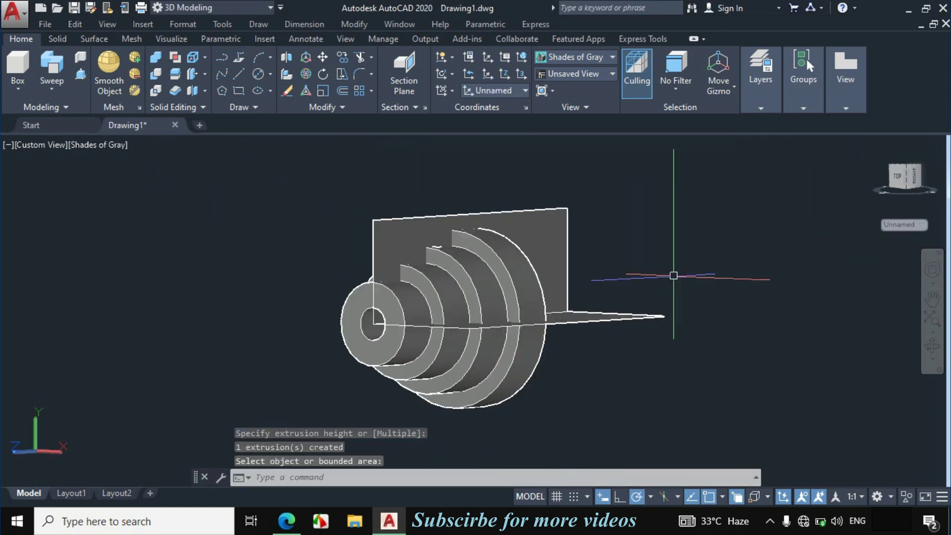
Step: Slice the stepped solid with the L-shaped surface using SL, keeping the main portion
text(s)
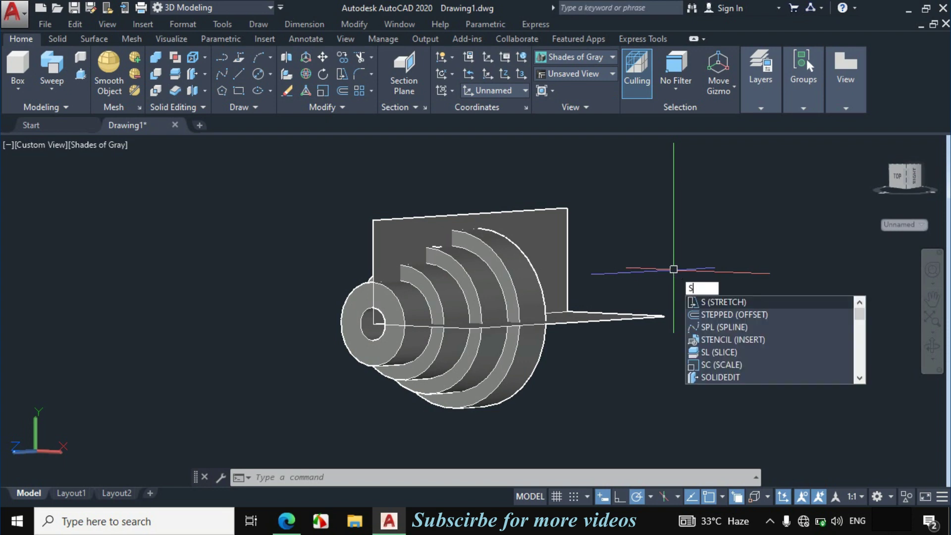
text(l)
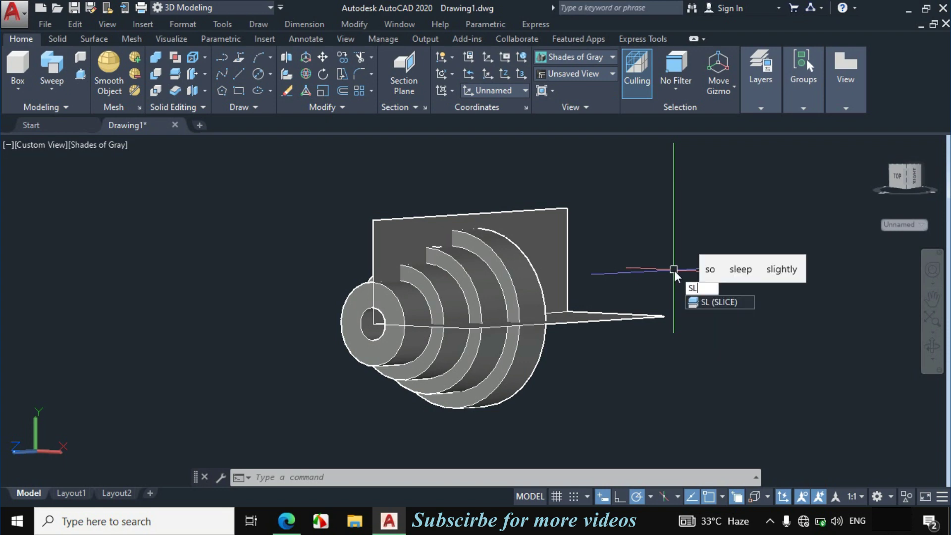
key(Return)
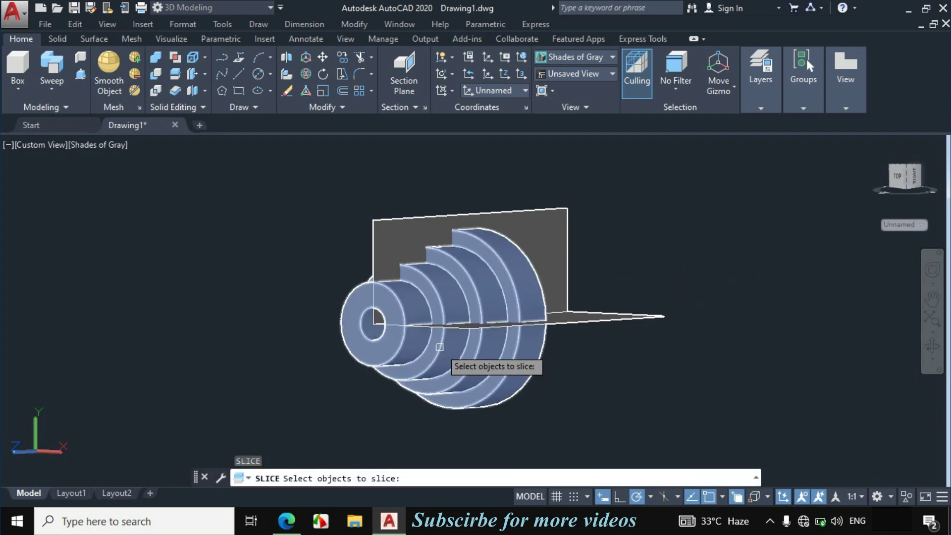
click(439, 347)
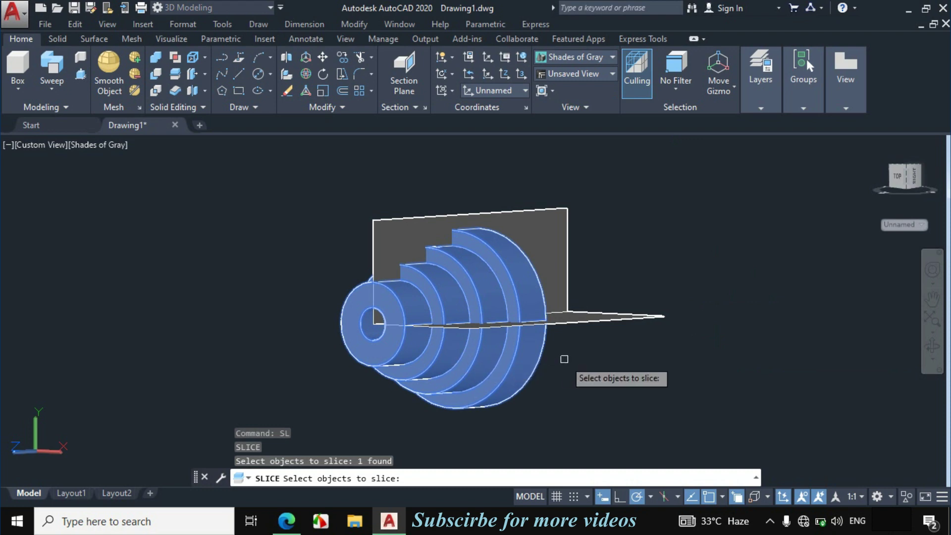
key(Return)
text(Surfa)
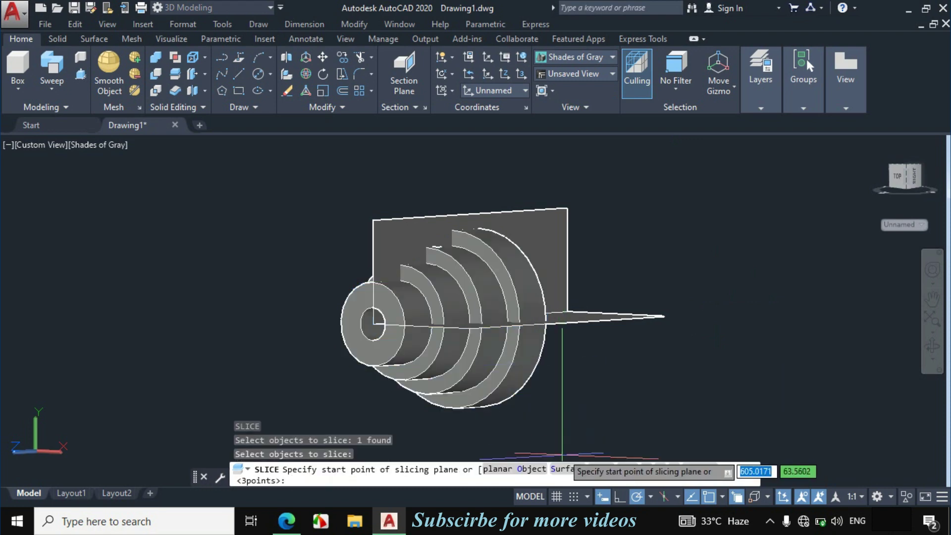
key(Return)
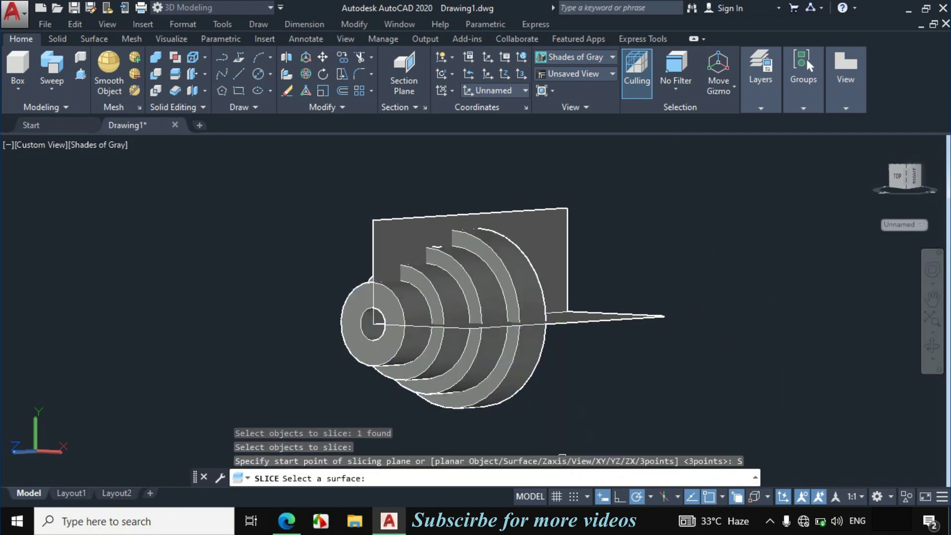
click(557, 265)
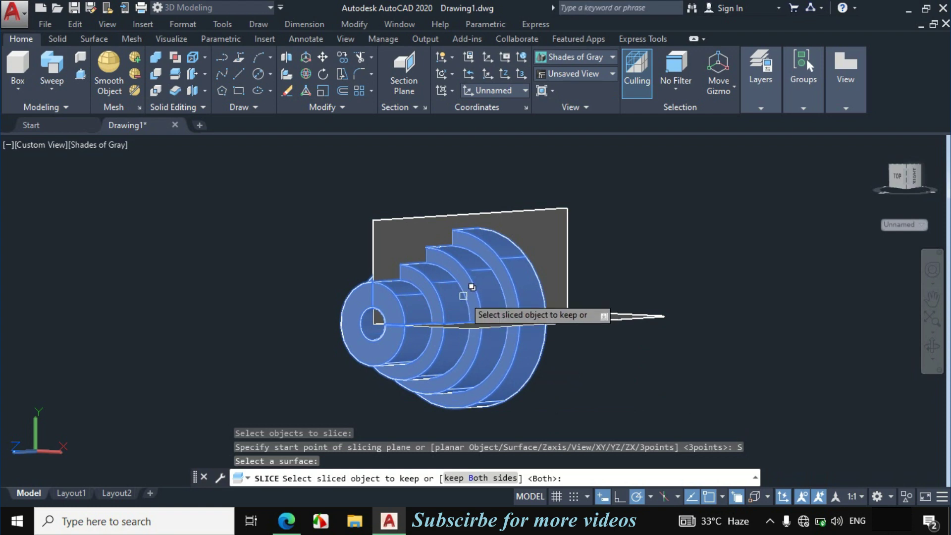
click(451, 370)
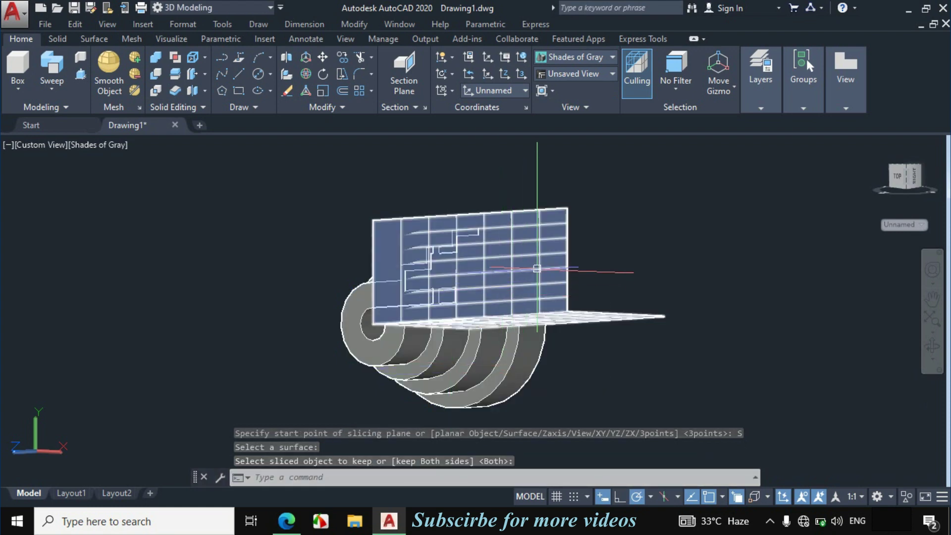
click(539, 269)
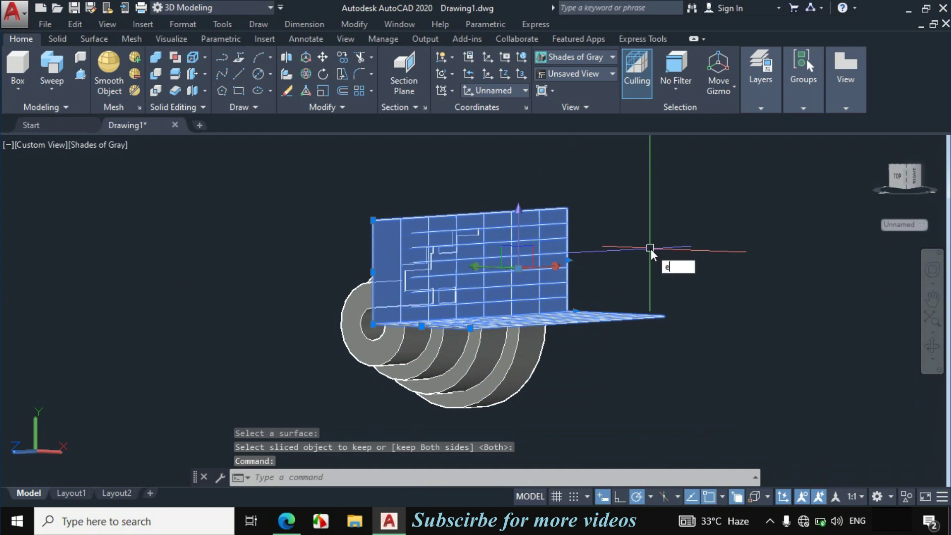
Step: Erase the cutting surface and move the sliced solid further to the right
text(E)
key(Return)
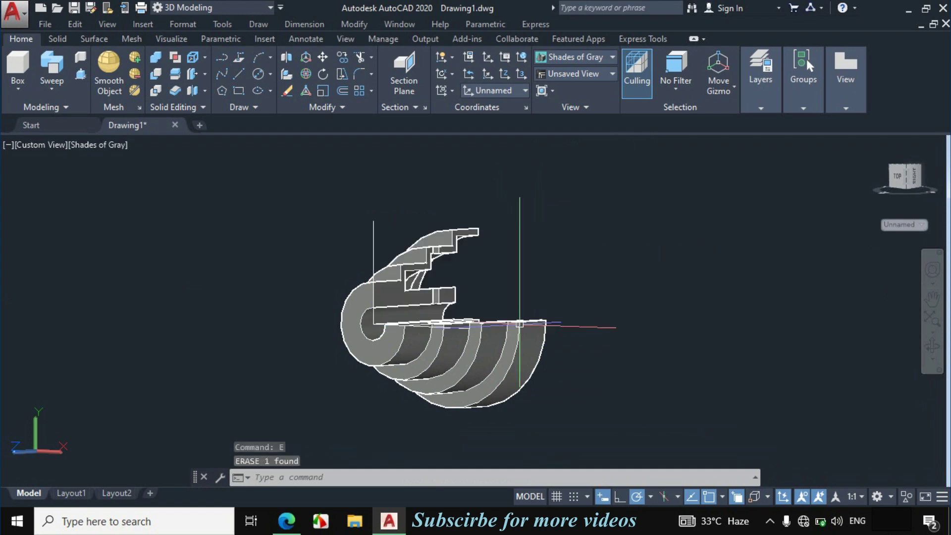
click(462, 344)
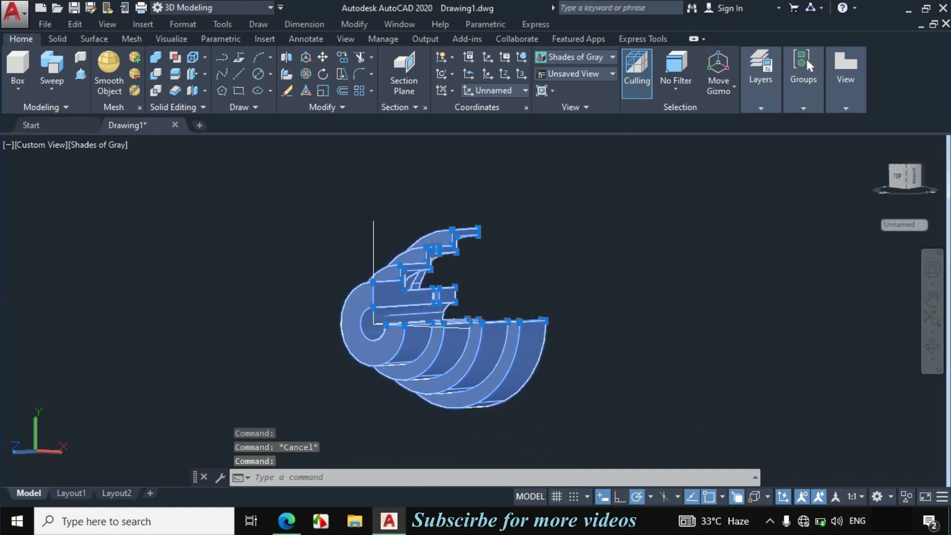
click(429, 324)
click(708, 283)
key(Escape)
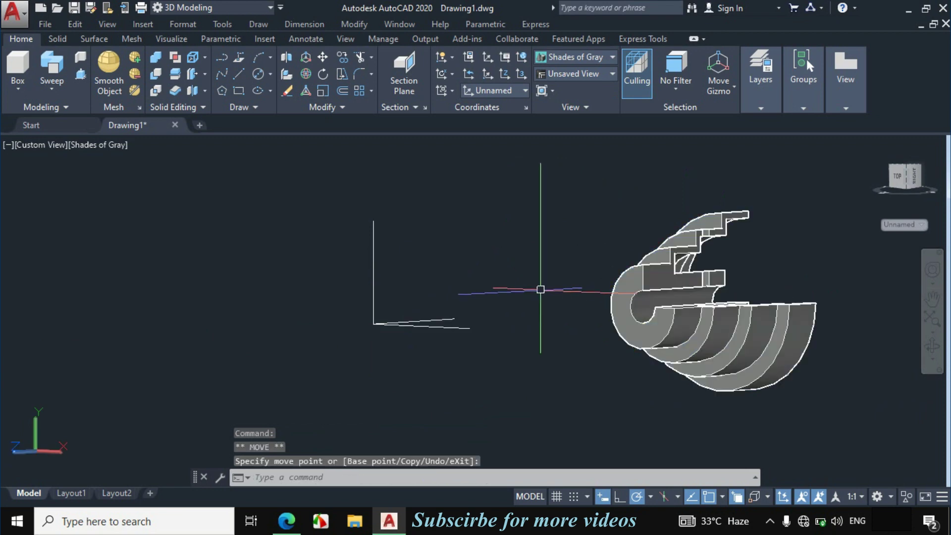
Step: Erase the leftover L-shaped profile lines and orbit around the quarter-section cutaway
click(529, 236)
click(276, 392)
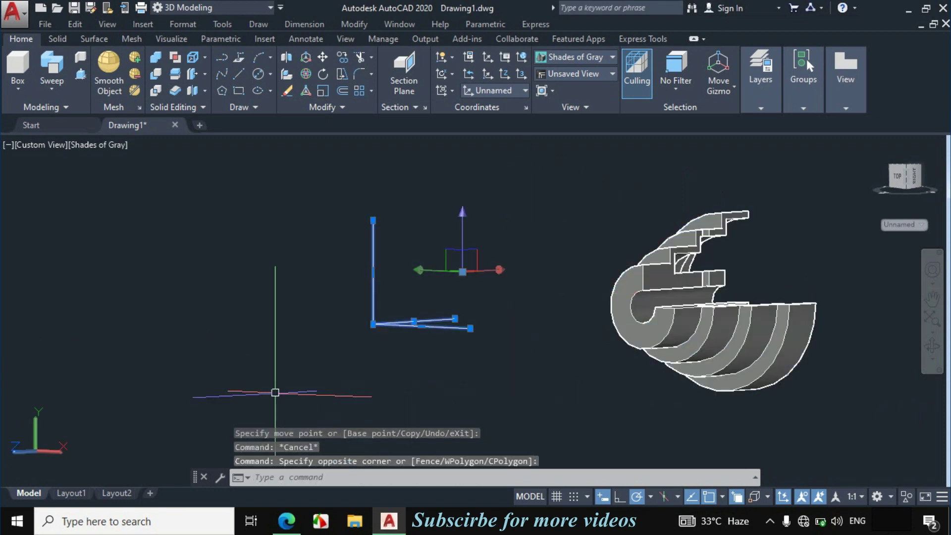
key(Return)
scroll(275, 391, down, 4)
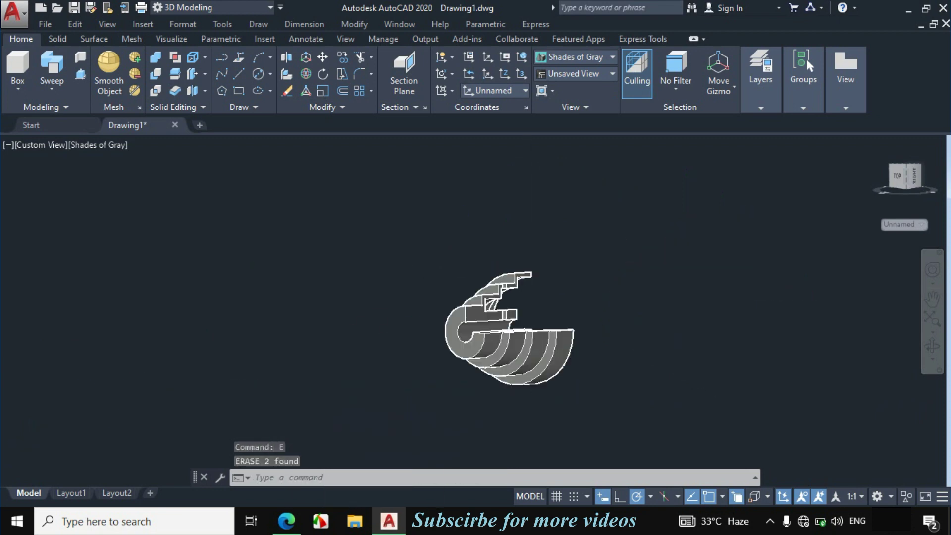
scroll(396, 371, up, 3)
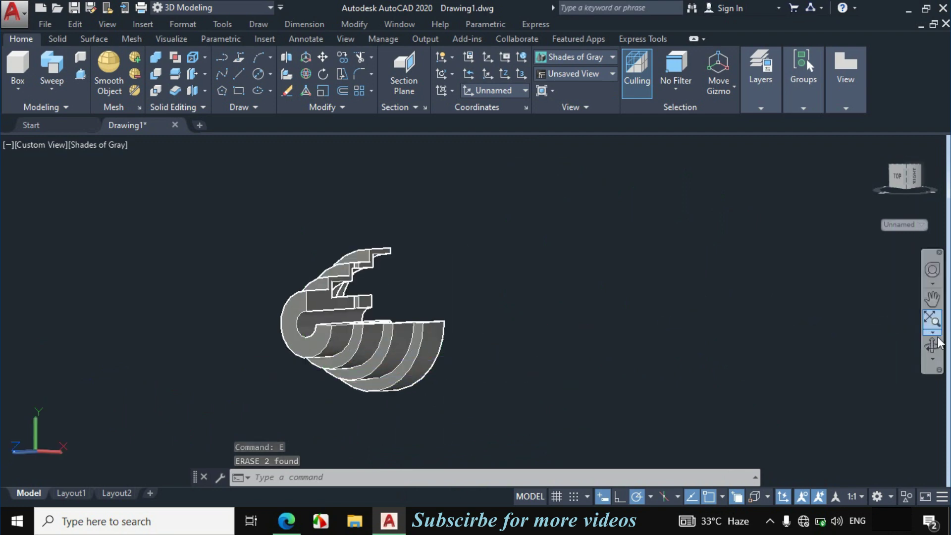
click(930, 345)
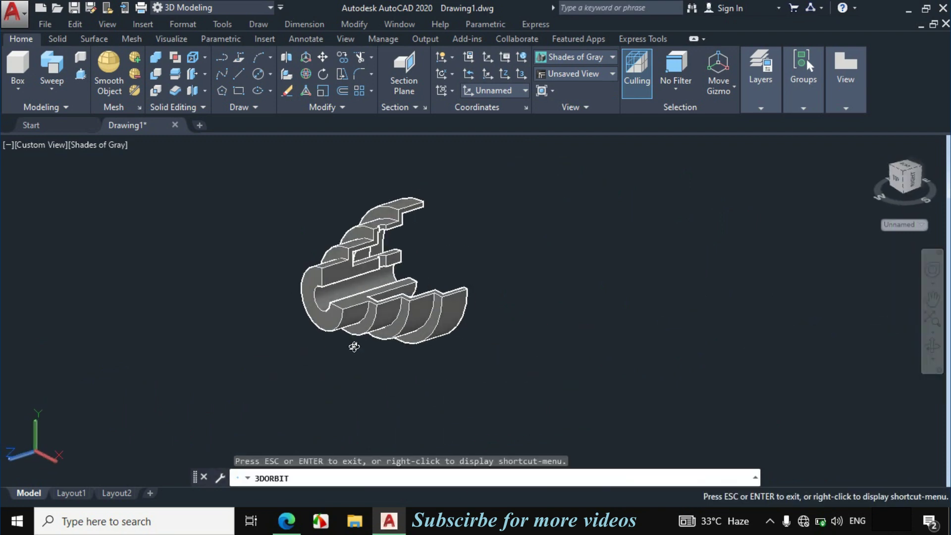